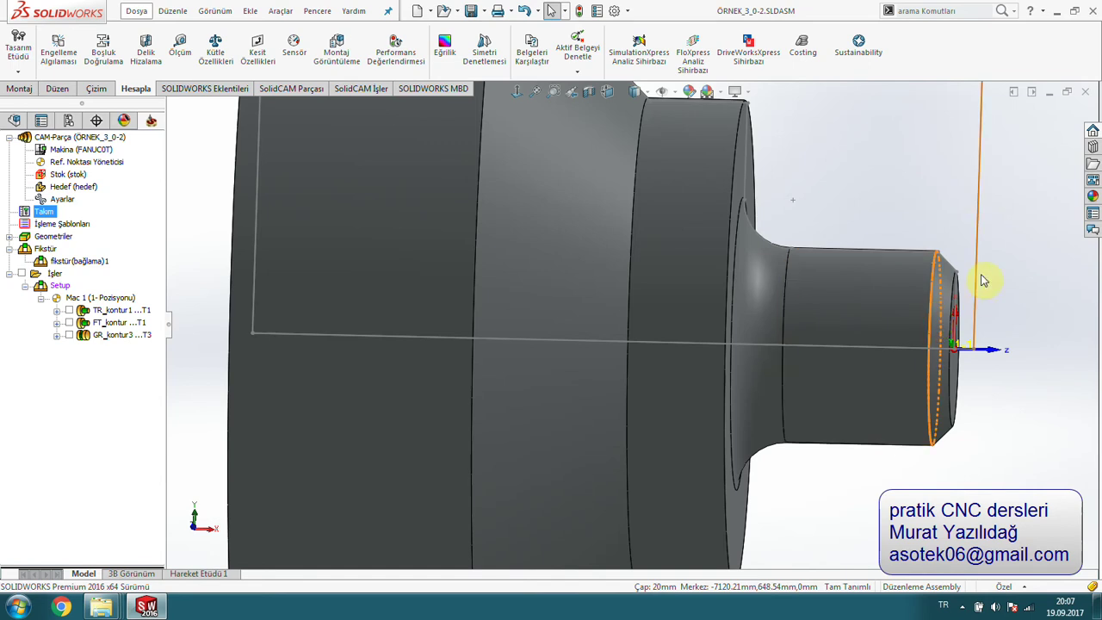
Measure the diameter of the shaft's small end and orbit to inspect its stepped end
{"action": "scroll", "coordinate": [754, 261], "scroll_direction": "up", "scroll_amount": 4}
{"action": "scroll", "coordinate": [719, 301], "scroll_direction": "down", "scroll_amount": 5}
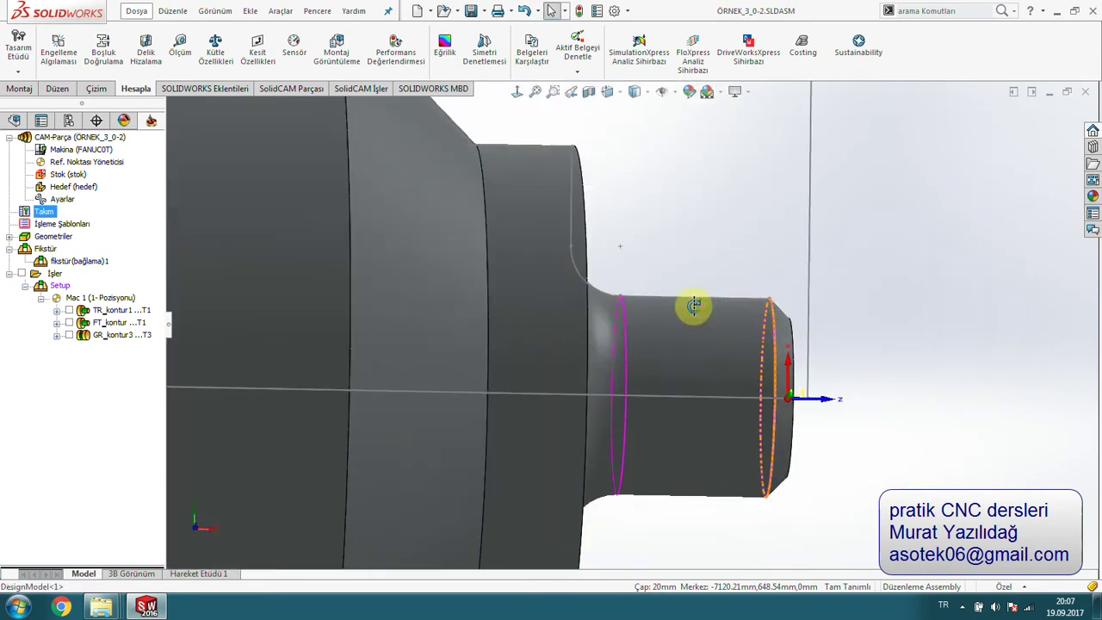
{"action": "scroll", "coordinate": [680, 310], "scroll_direction": "up", "scroll_amount": 2}
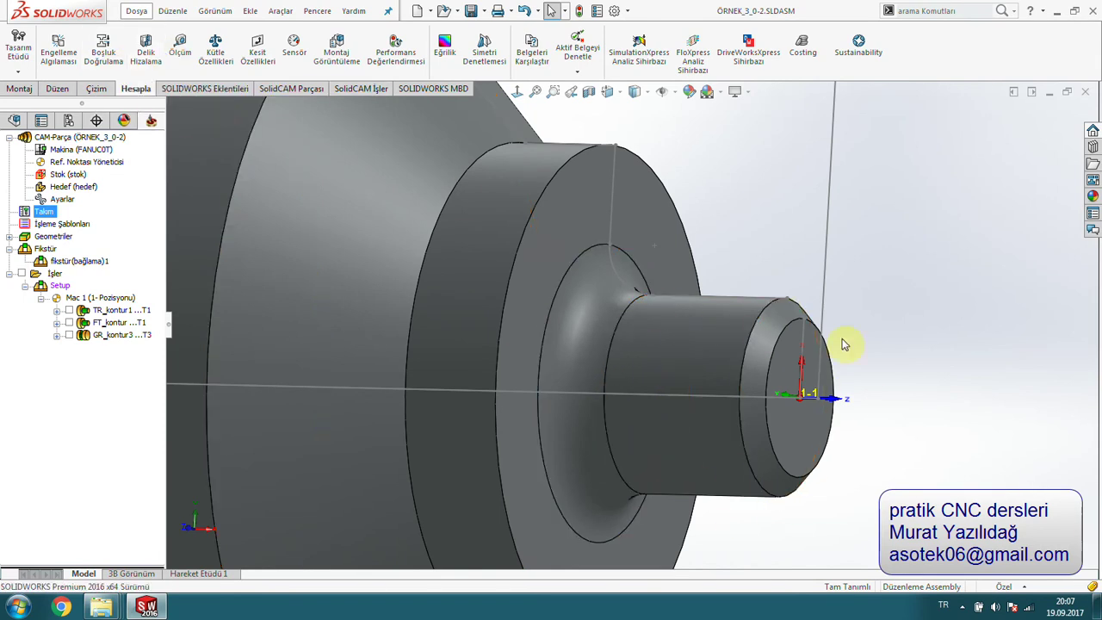
{"action": "left_click", "coordinate": [181, 50]}
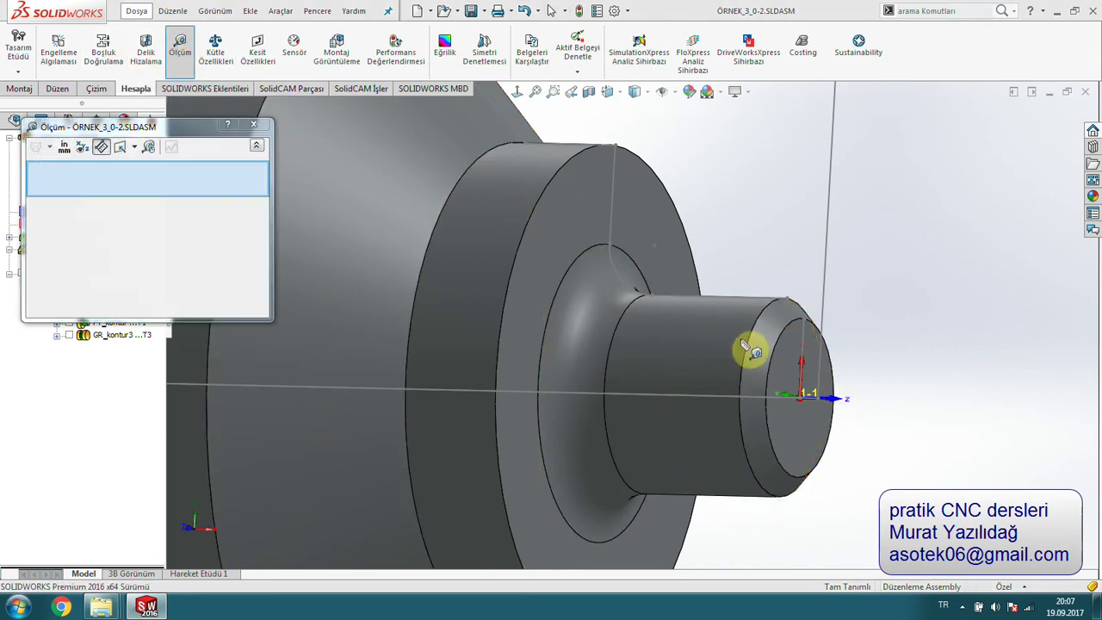
{"action": "left_click", "coordinate": [756, 329]}
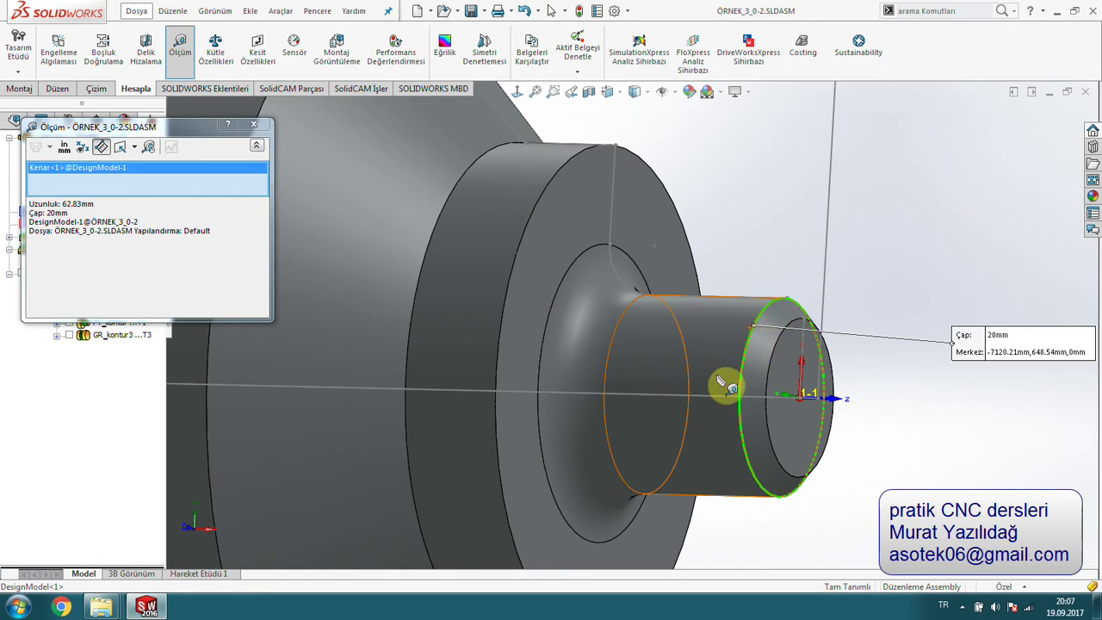
{"action": "left_click", "coordinate": [263, 128]}
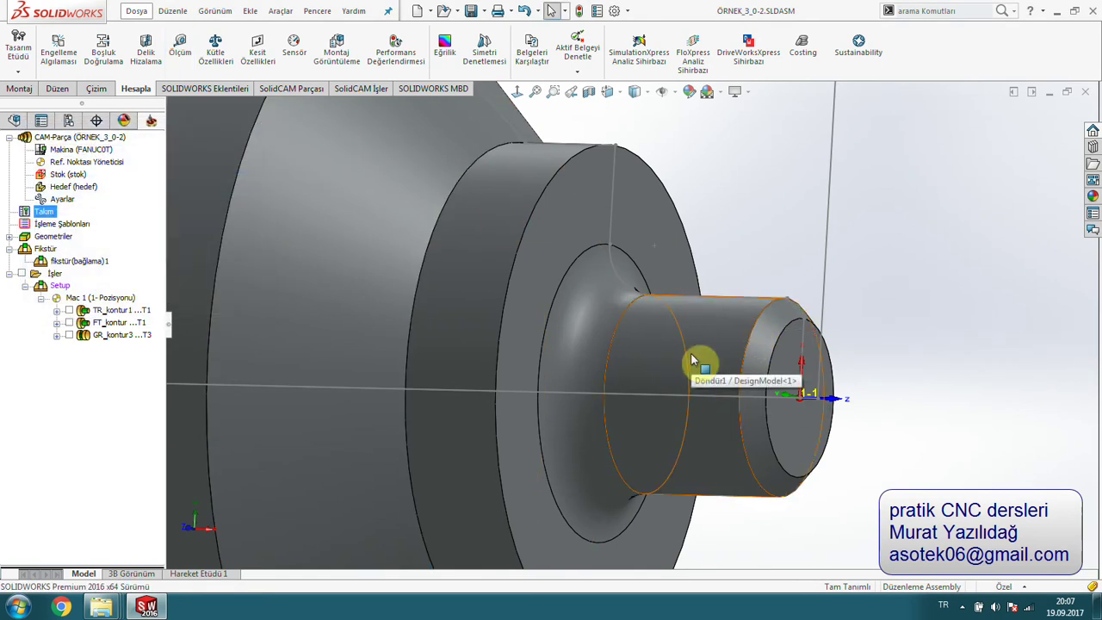
{"action": "middle_click_drag", "start_coordinate": [586, 332], "coordinate": [610, 331]}
{"action": "scroll", "coordinate": [610, 332], "scroll_direction": "up", "scroll_amount": 3}
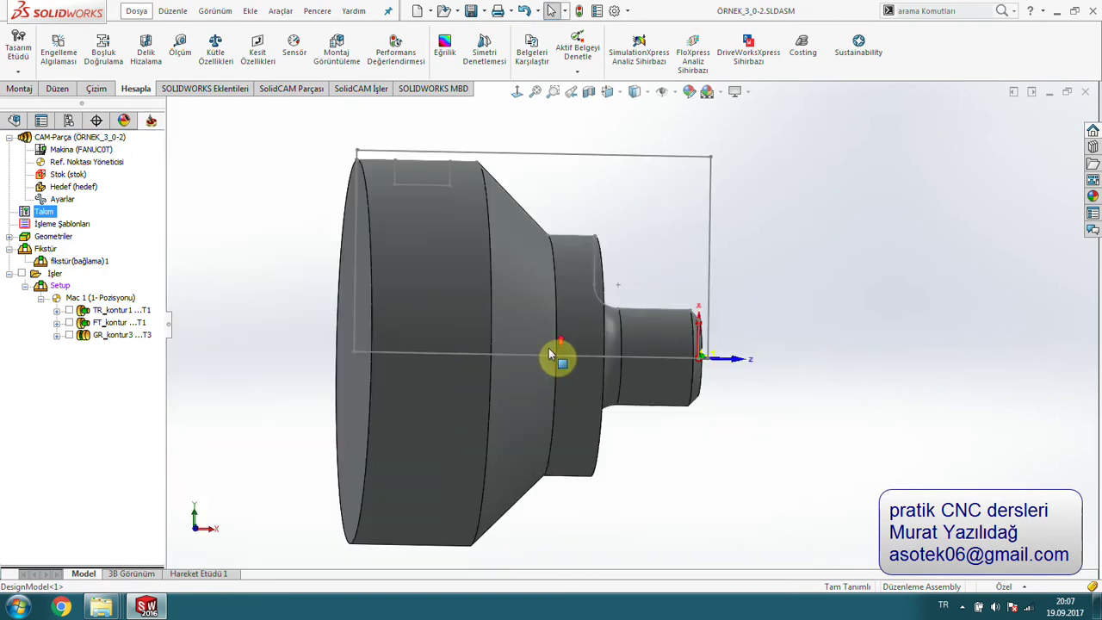
{"action": "scroll", "coordinate": [586, 345], "scroll_direction": "down", "scroll_amount": 4}
{"action": "scroll", "coordinate": [493, 385], "scroll_direction": "up", "scroll_amount": 3}
{"action": "mouse_move", "coordinate": [492, 386]}
{"action": "middle_mouse_down"}
{"action": "mouse_move", "coordinate": [443, 368]}
{"action": "mouse_move", "coordinate": [812, 386]}
{"action": "middle_mouse_up"}
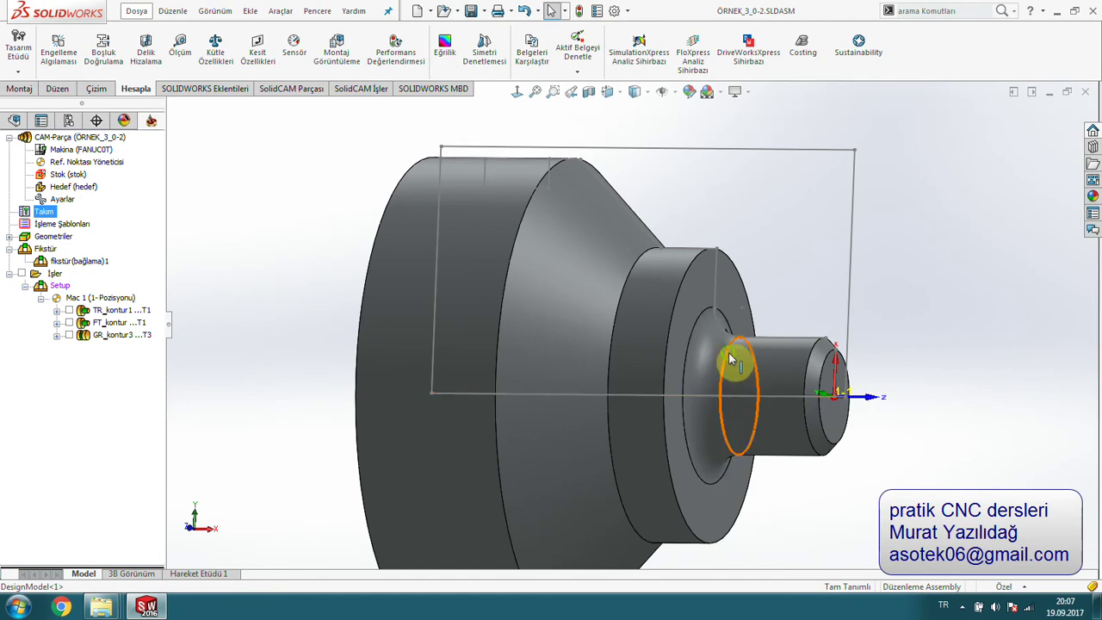
{"action": "middle_click_drag", "start_coordinate": [728, 352], "coordinate": [752, 338]}
{"action": "scroll", "coordinate": [752, 338], "scroll_direction": "down", "scroll_amount": 3}
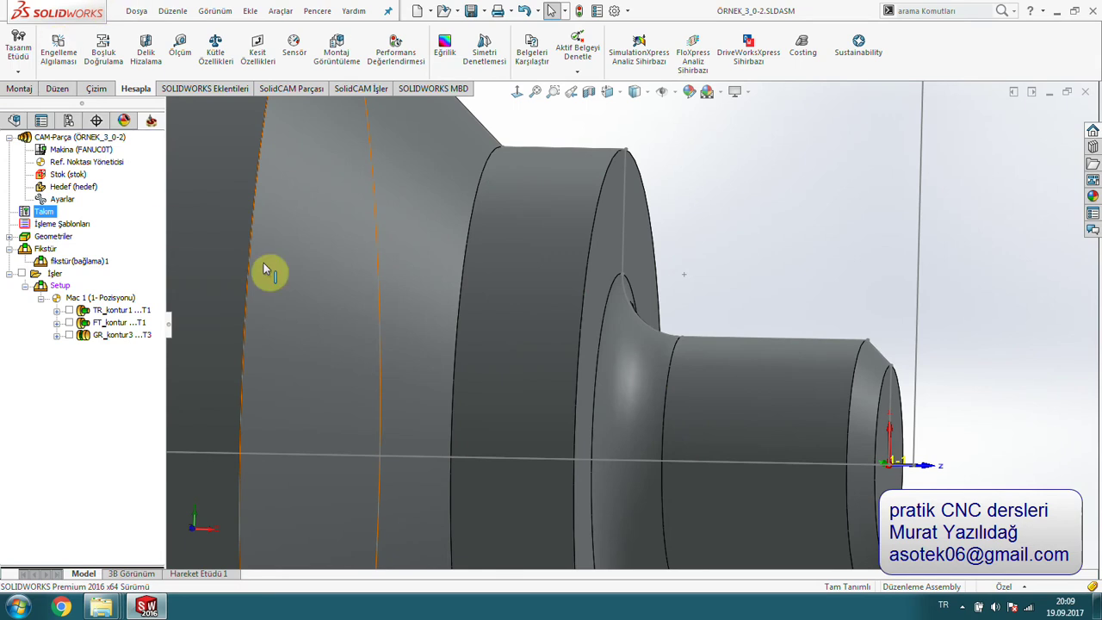
Add an external threading operation with new geometry kontur6 chained along the small-end edge
{"action": "right_click", "coordinate": [55, 273]}
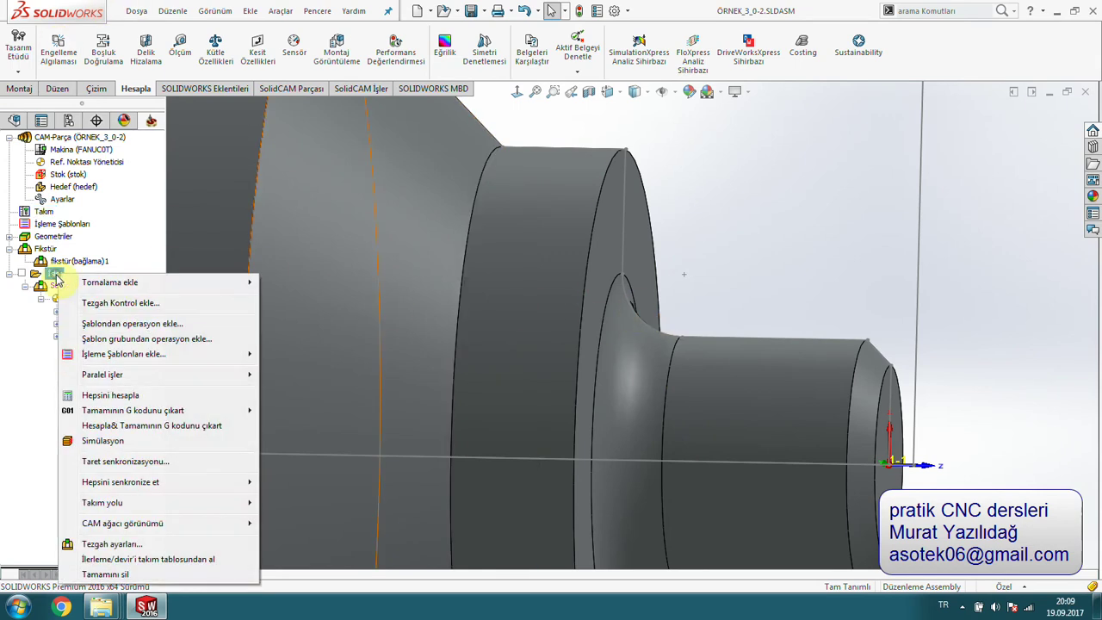
{"action": "mouse_move", "coordinate": [109, 282]}
{"action": "left_click", "coordinate": [315, 329]}
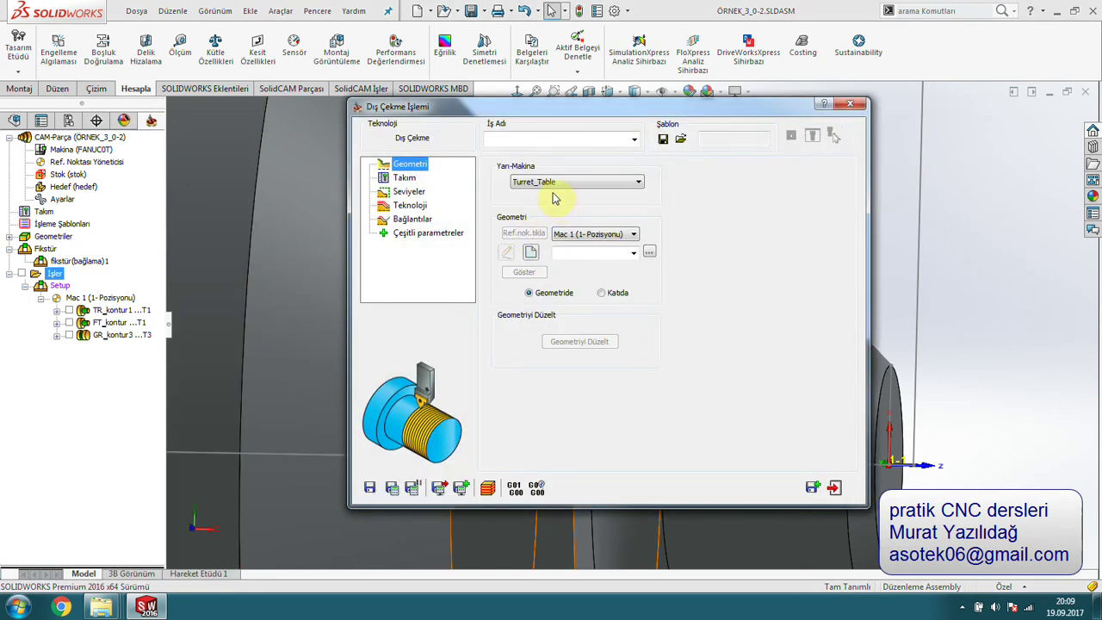
{"action": "left_click", "coordinate": [530, 251]}
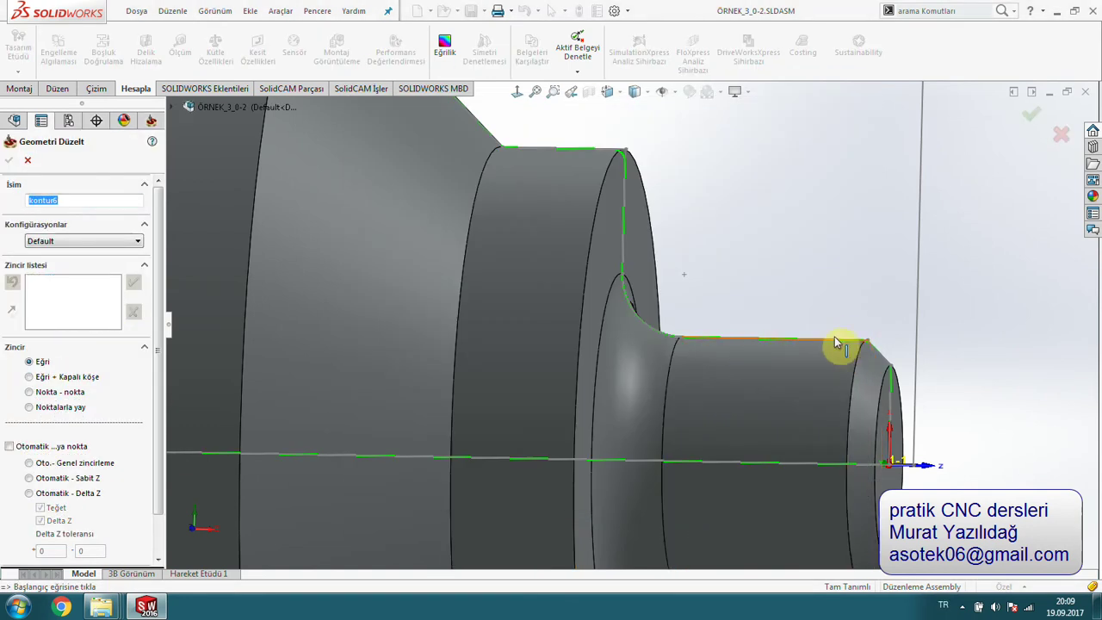
{"action": "scroll", "coordinate": [827, 349], "scroll_direction": "down", "scroll_amount": 2}
{"action": "scroll", "coordinate": [556, 234], "scroll_direction": "down", "scroll_amount": 3}
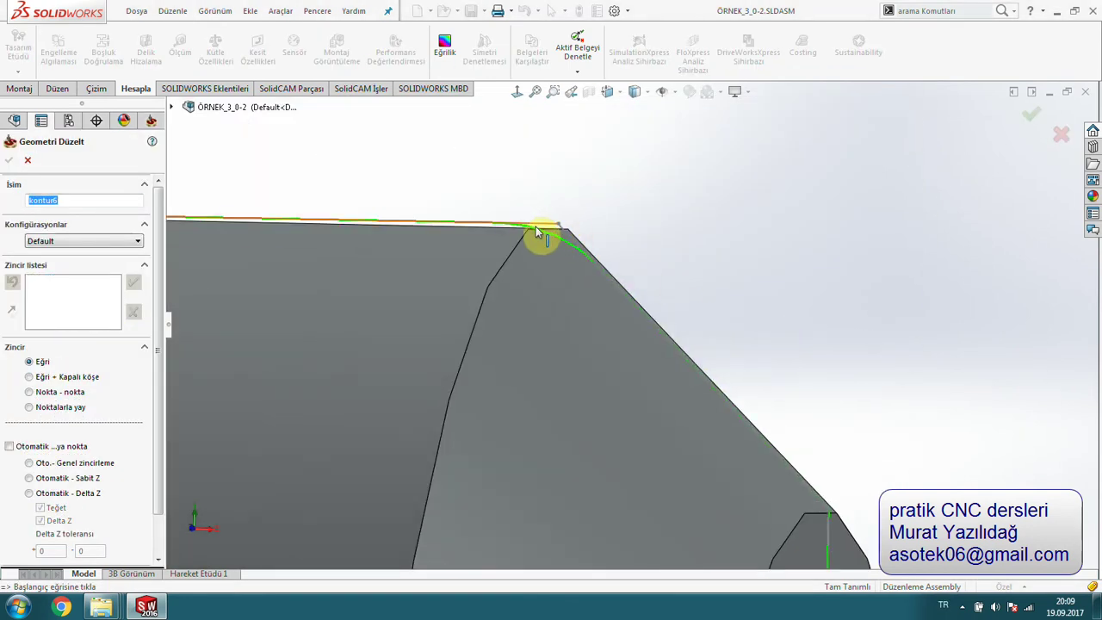
{"action": "left_click", "coordinate": [544, 230]}
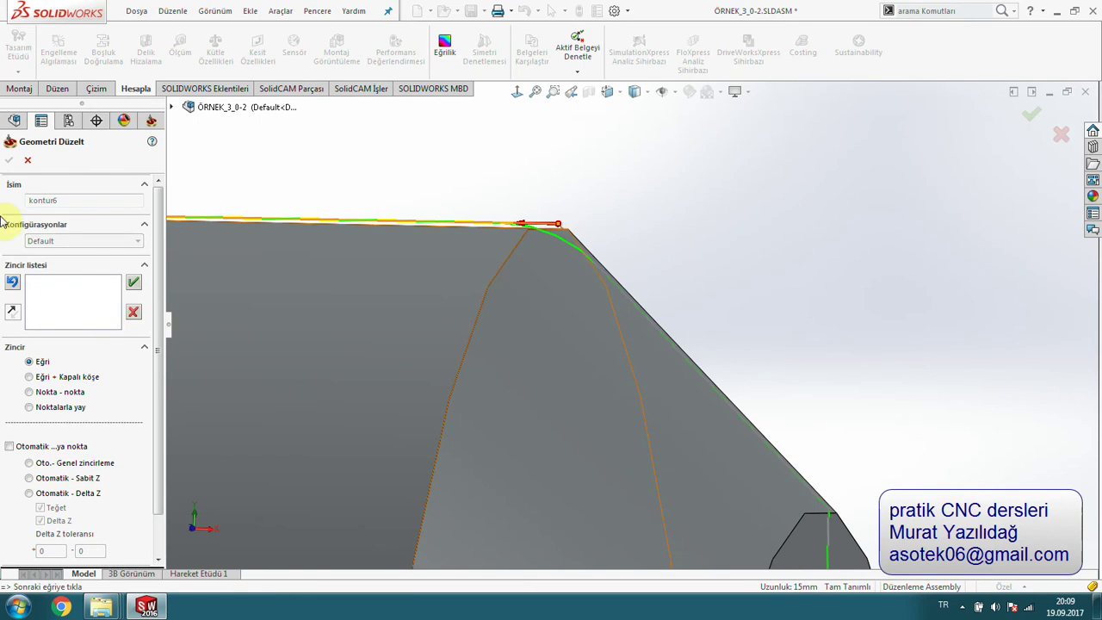
{"action": "left_click", "coordinate": [134, 284]}
{"action": "left_click", "coordinate": [9, 160]}
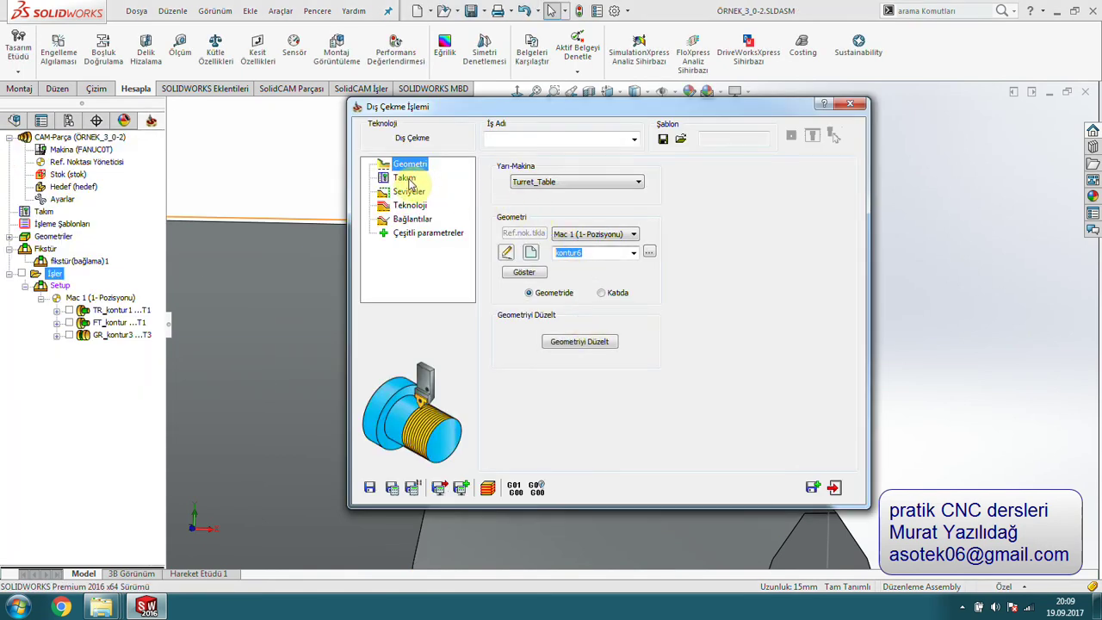
Add tool 5, a triangular Dış Diş çekme threading tool (a=60, H=16.5), from Kompozit takımlar
{"action": "left_click", "coordinate": [407, 178]}
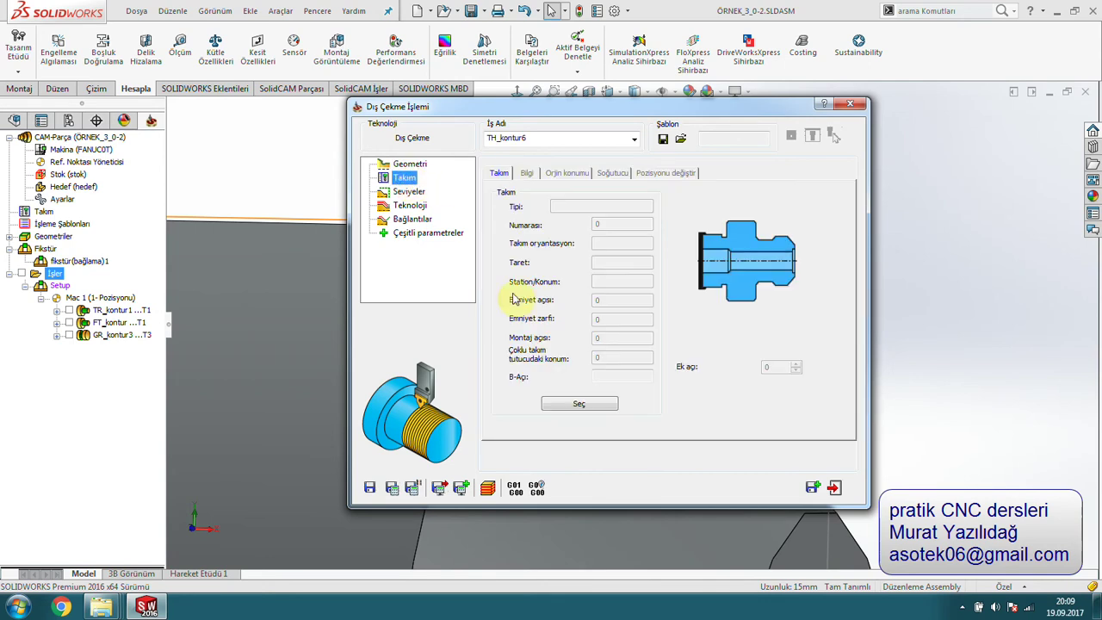
{"action": "left_click", "coordinate": [548, 405]}
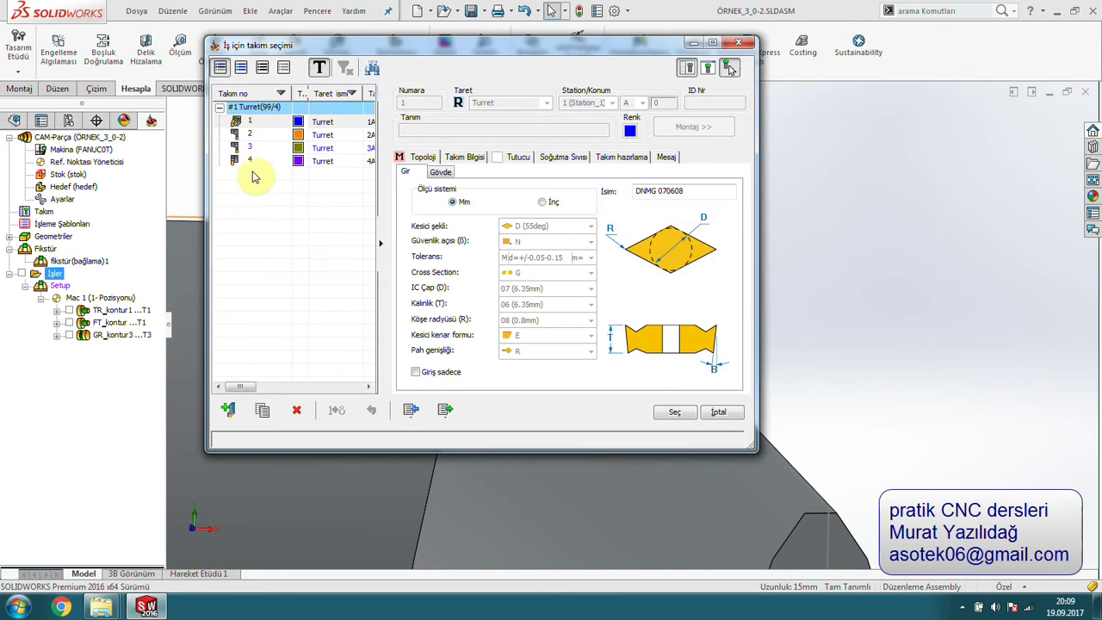
{"action": "left_click", "coordinate": [228, 410]}
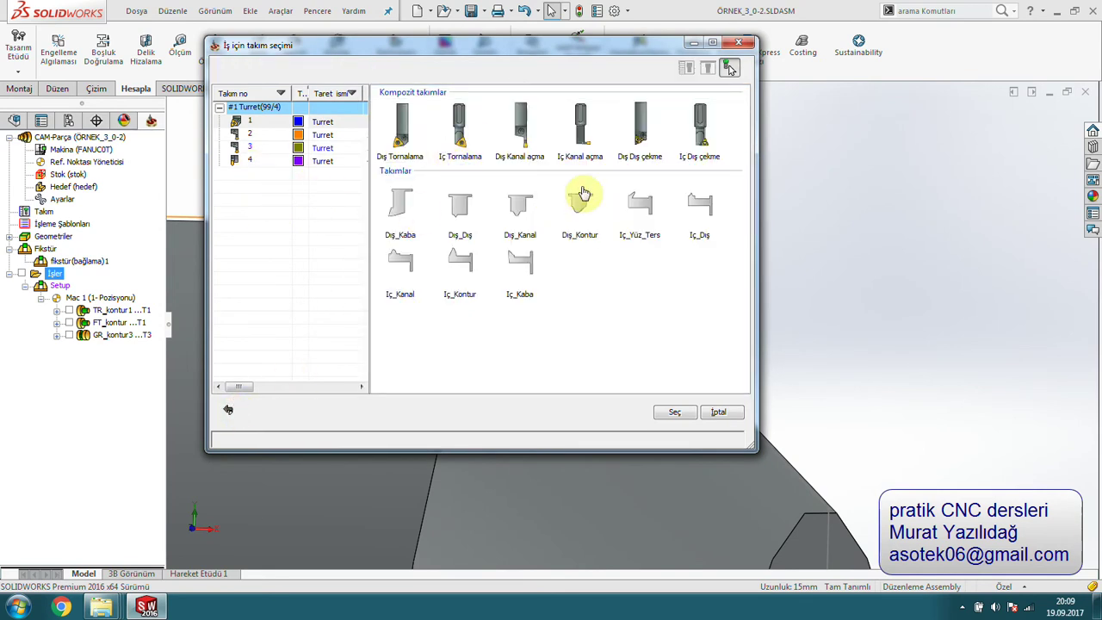
{"action": "double_click", "coordinate": [639, 152]}
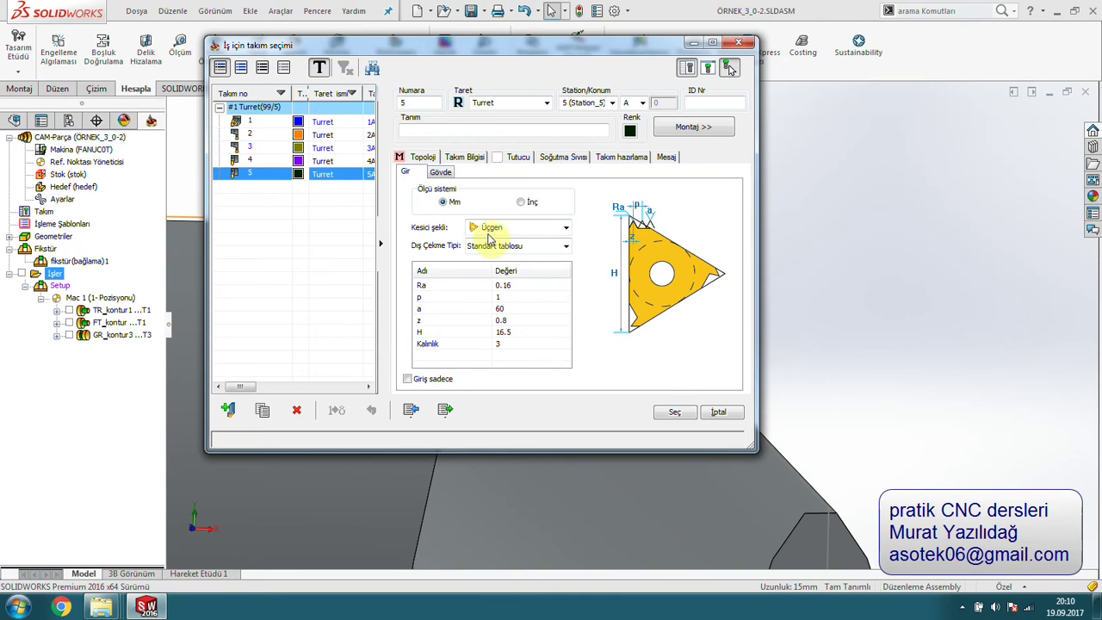
Toggle tool units to inches and back to millimetres, and set insert pitch p to 2
{"action": "left_click", "coordinate": [521, 203]}
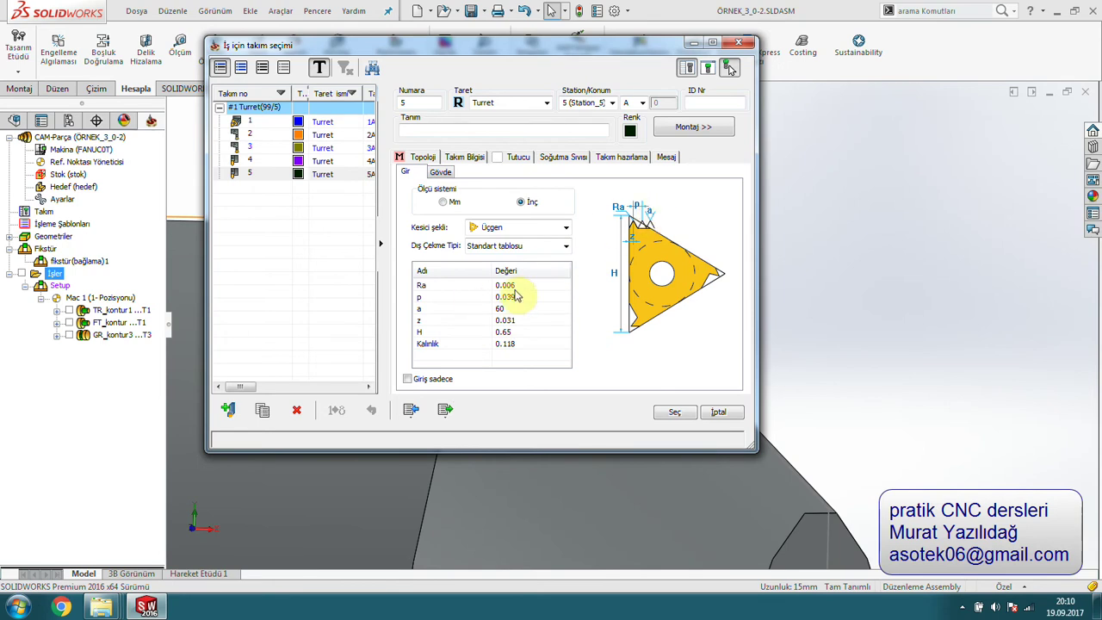
{"action": "left_click", "coordinate": [443, 201]}
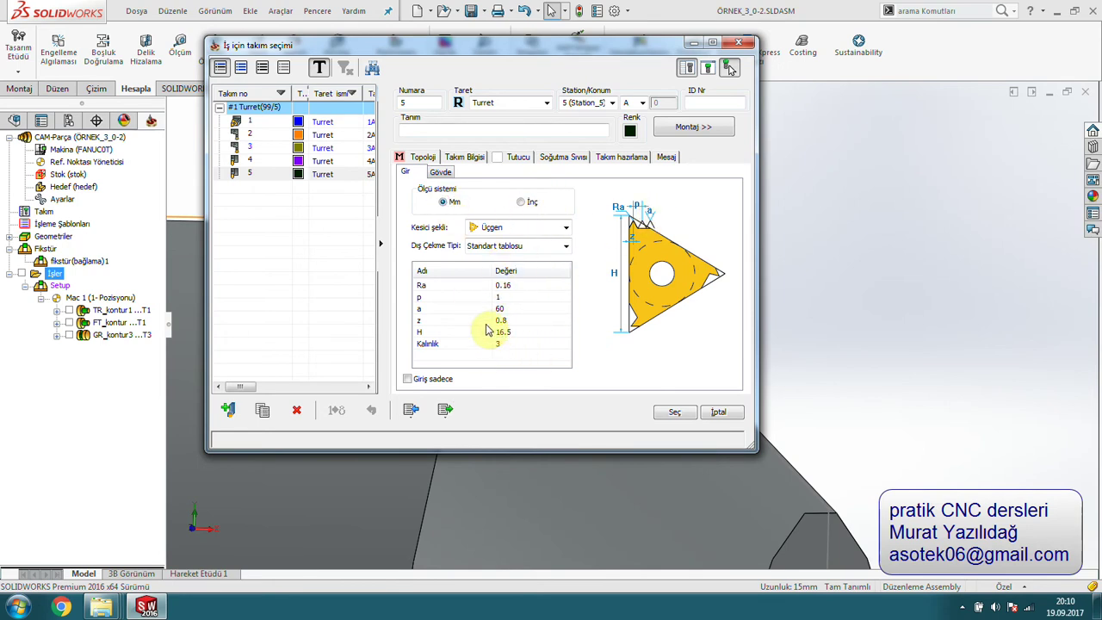
{"action": "double_click", "coordinate": [513, 310]}
{"action": "type", "text": "3"}
{"action": "double_click", "coordinate": [502, 297]}
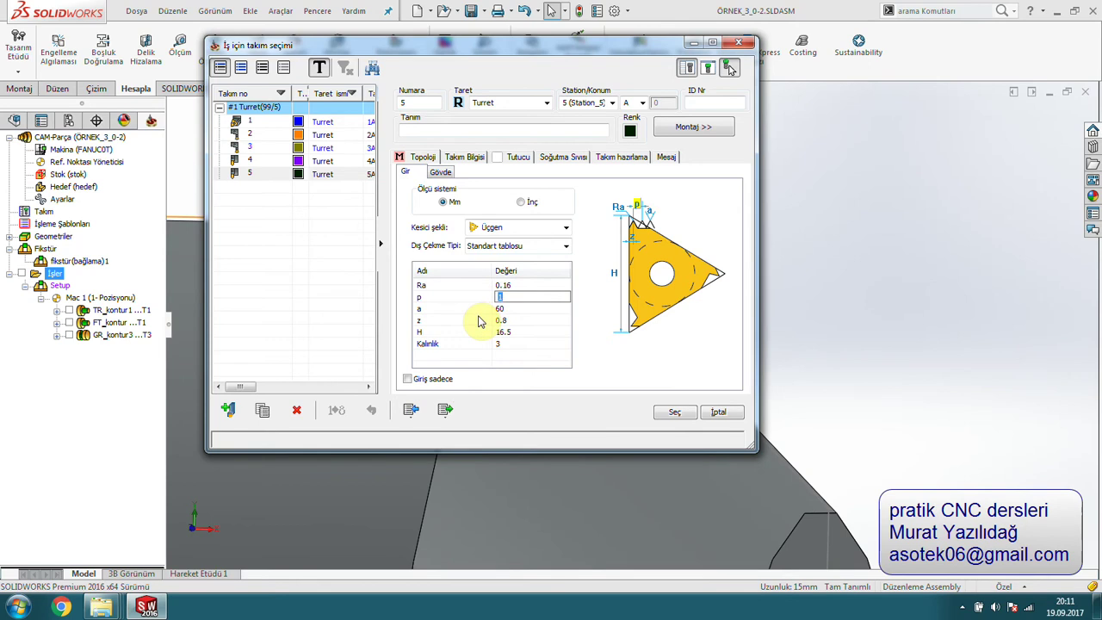
{"action": "type", "text": "2"}
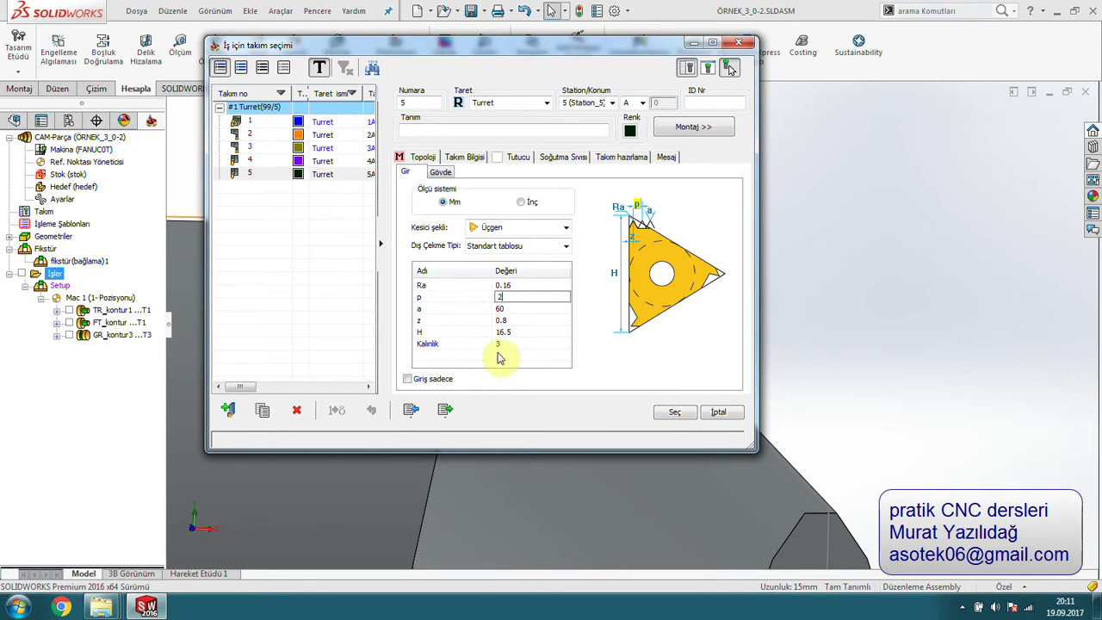
Set insert thickness (Kalınlık) to 4, keeping the triangular Üçgen cutter shape
{"action": "left_click", "coordinate": [501, 346]}
{"action": "left_click", "coordinate": [507, 344]}
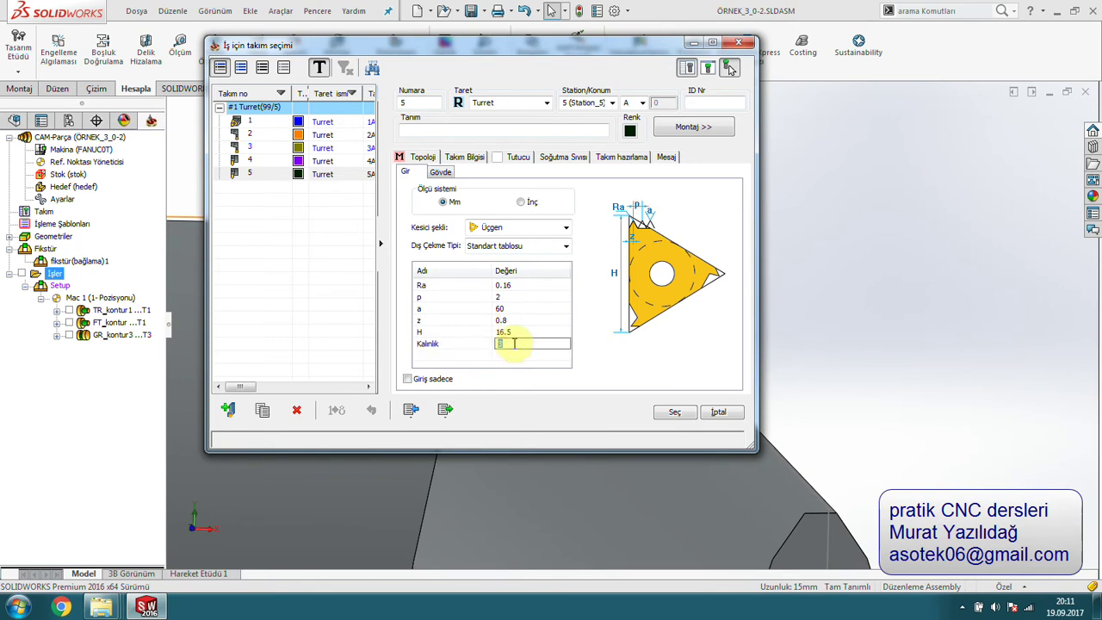
{"action": "type", "text": "4"}
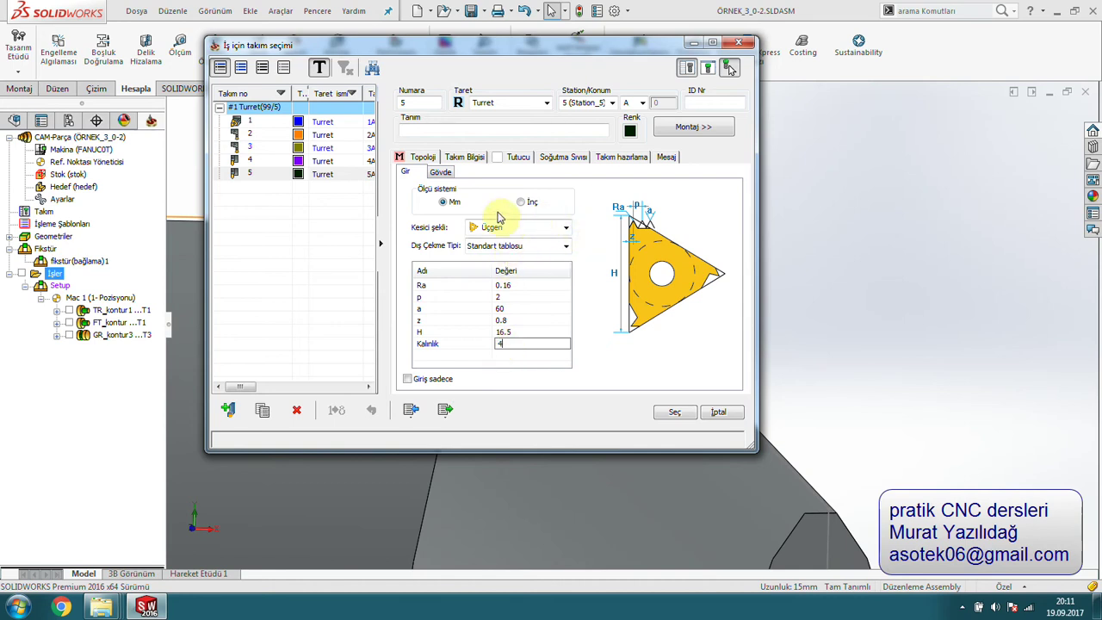
{"action": "left_click", "coordinate": [521, 234]}
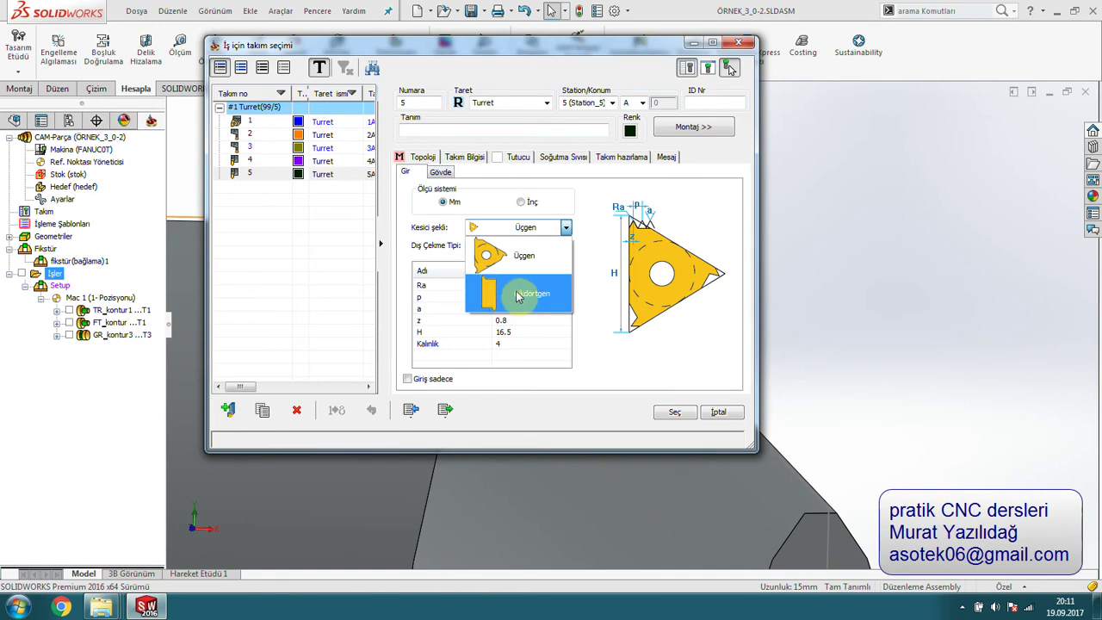
{"action": "left_click", "coordinate": [512, 255]}
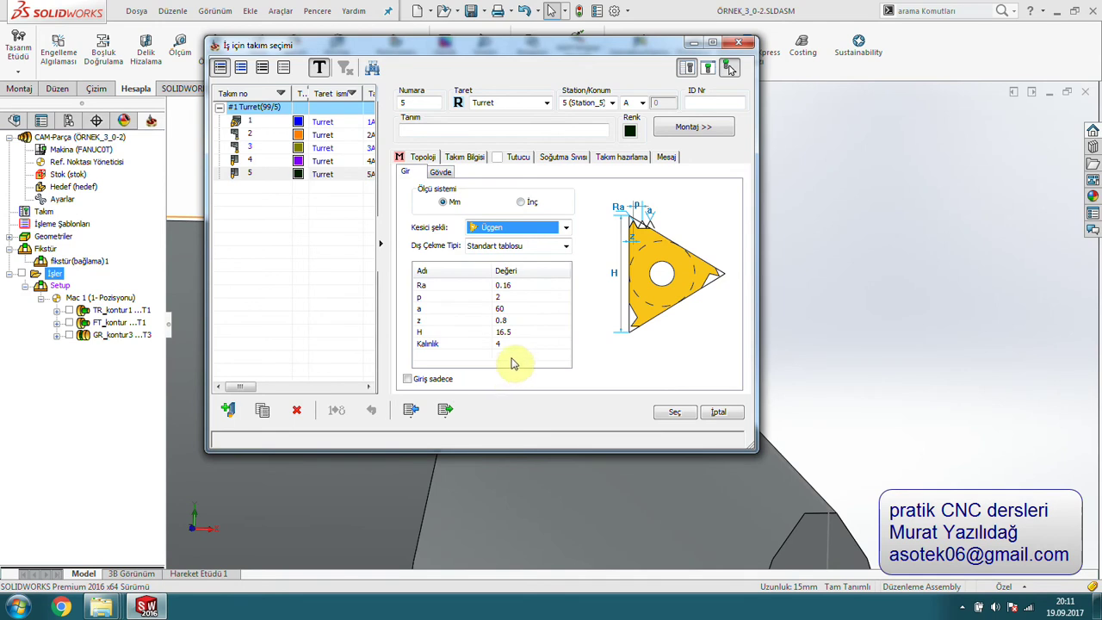
{"action": "left_click", "coordinate": [694, 127]}
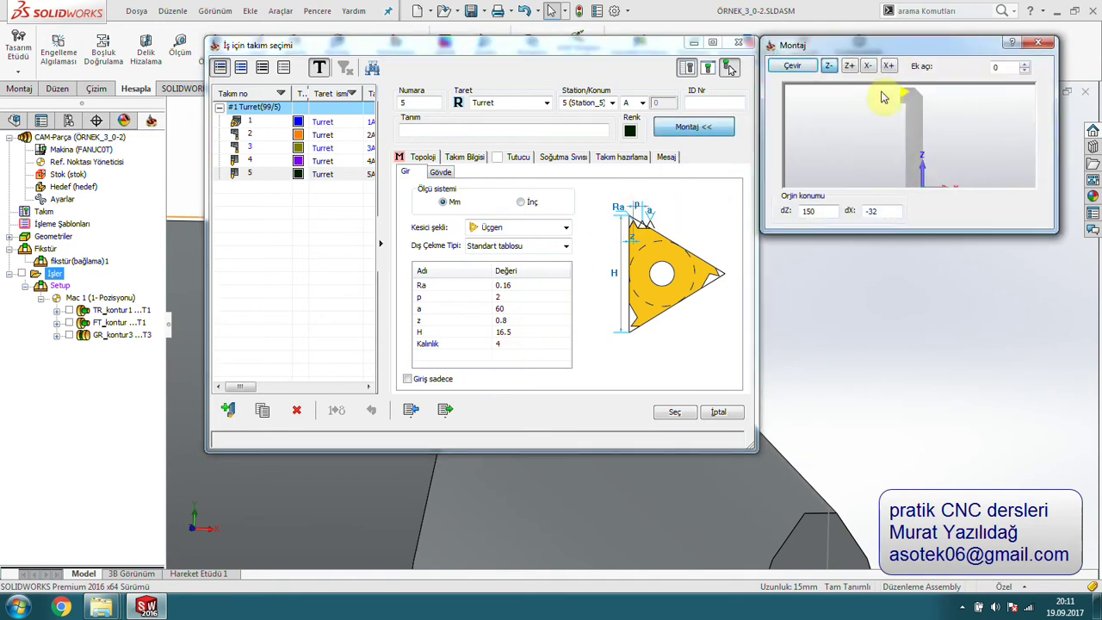
Orient the mounted tool toward X+, collapse the Montaj panel, and zoom out on the tool
{"action": "left_click", "coordinate": [890, 68]}
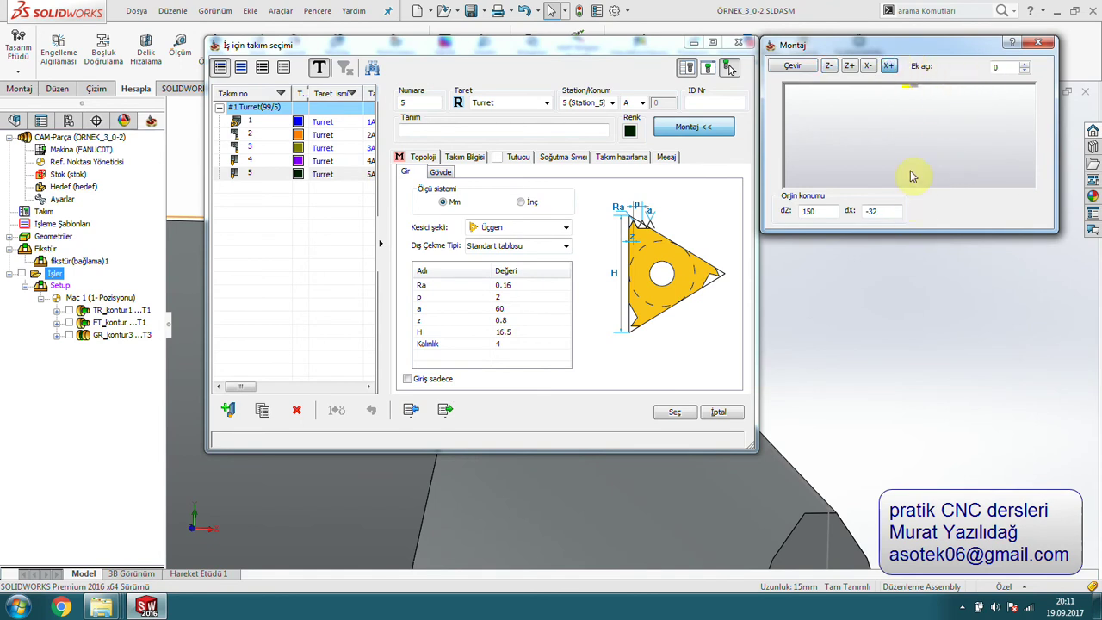
{"action": "left_click", "coordinate": [1042, 45]}
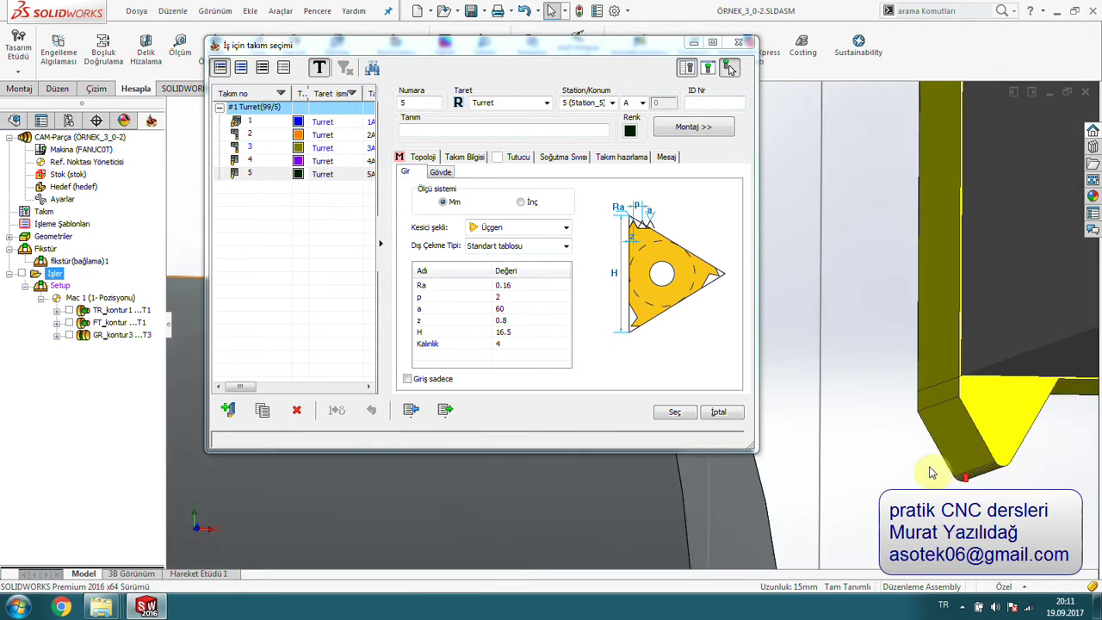
{"action": "scroll", "coordinate": [943, 482], "scroll_direction": "up", "scroll_amount": 2}
{"action": "scroll", "coordinate": [915, 450], "scroll_direction": "up", "scroll_amount": 2}
{"action": "scroll", "coordinate": [922, 457], "scroll_direction": "up", "scroll_amount": 2}
{"action": "scroll", "coordinate": [904, 450], "scroll_direction": "up", "scroll_amount": 2}
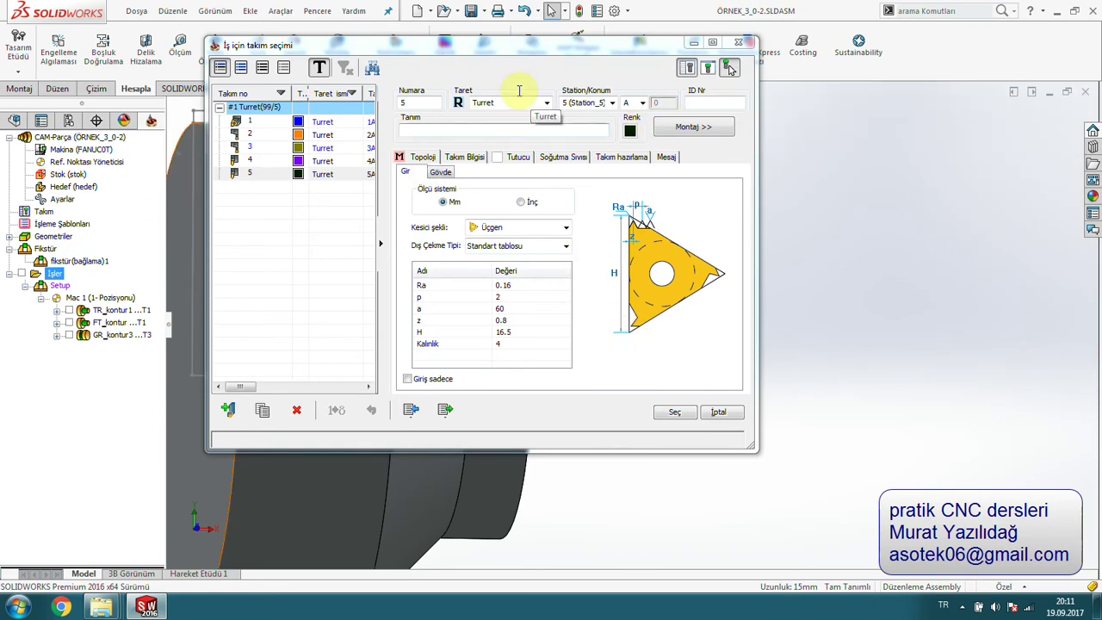
Review the holder dimensions on the Gövde tab and select tool 5 for TH_kontur6
{"action": "left_click", "coordinate": [441, 171]}
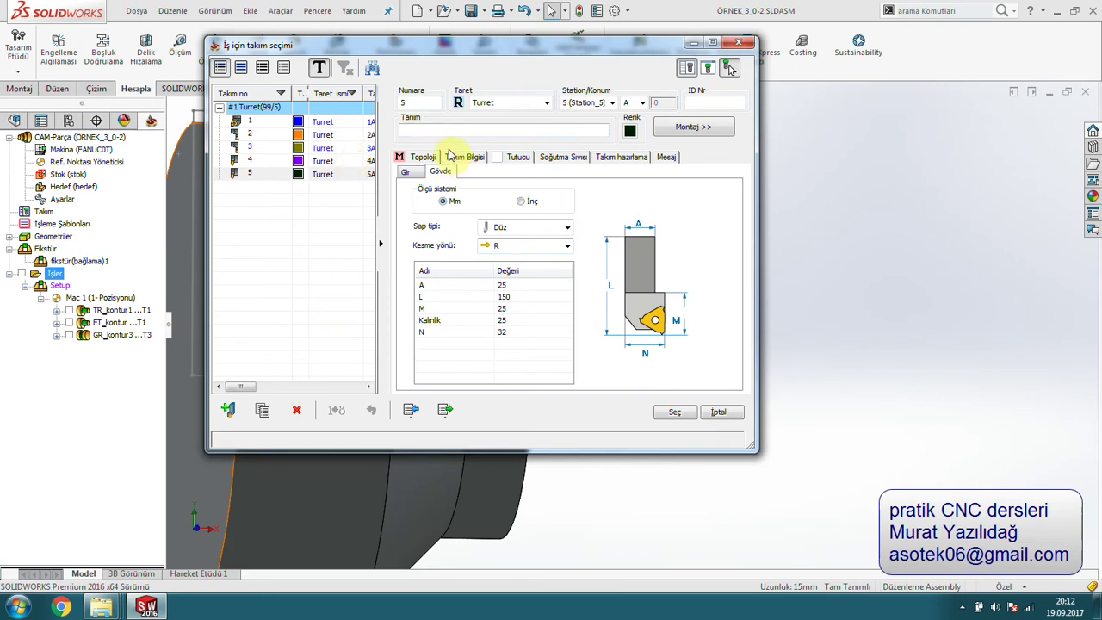
{"action": "left_click", "coordinate": [673, 414]}
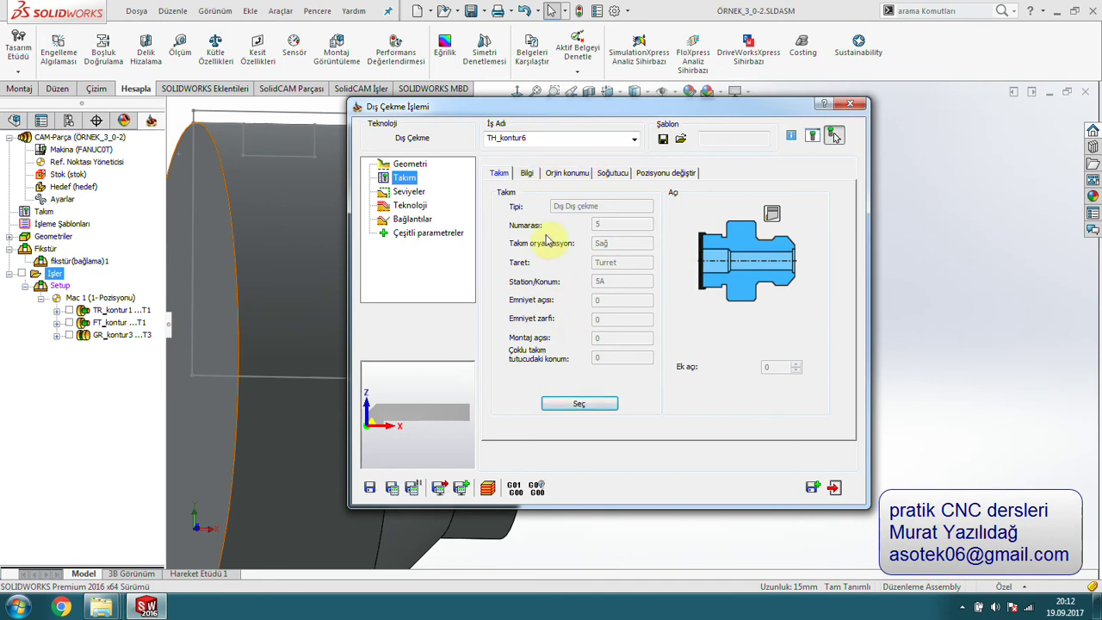
Change the normal and cutting spindle speeds from 1000 to 500
{"action": "left_click", "coordinate": [527, 173]}
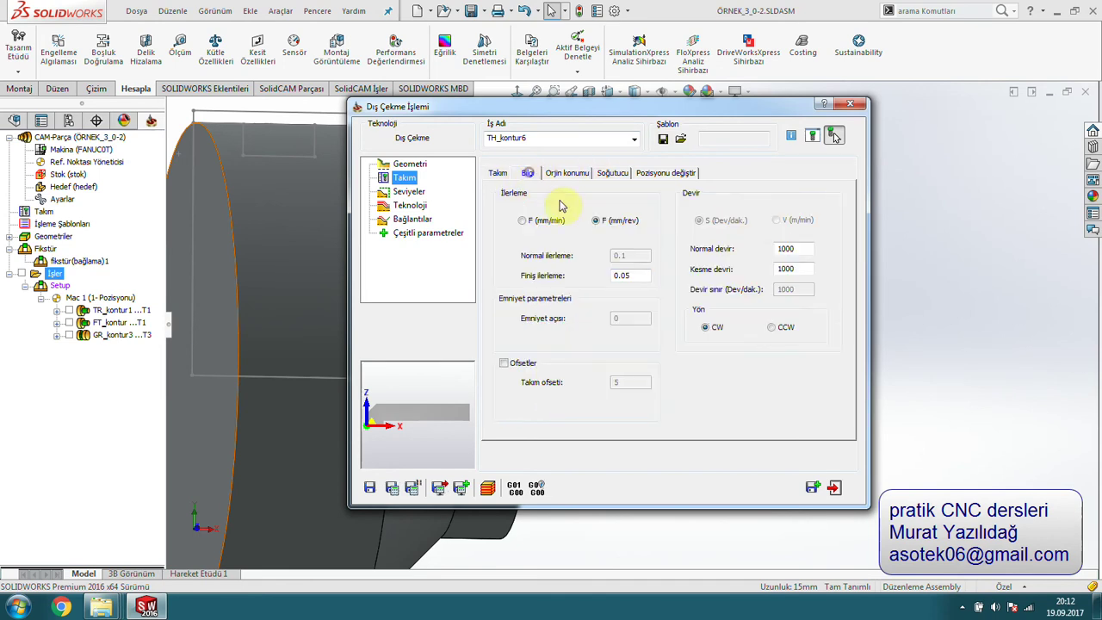
{"action": "double_click", "coordinate": [799, 250]}
{"action": "type", "text": "500"}
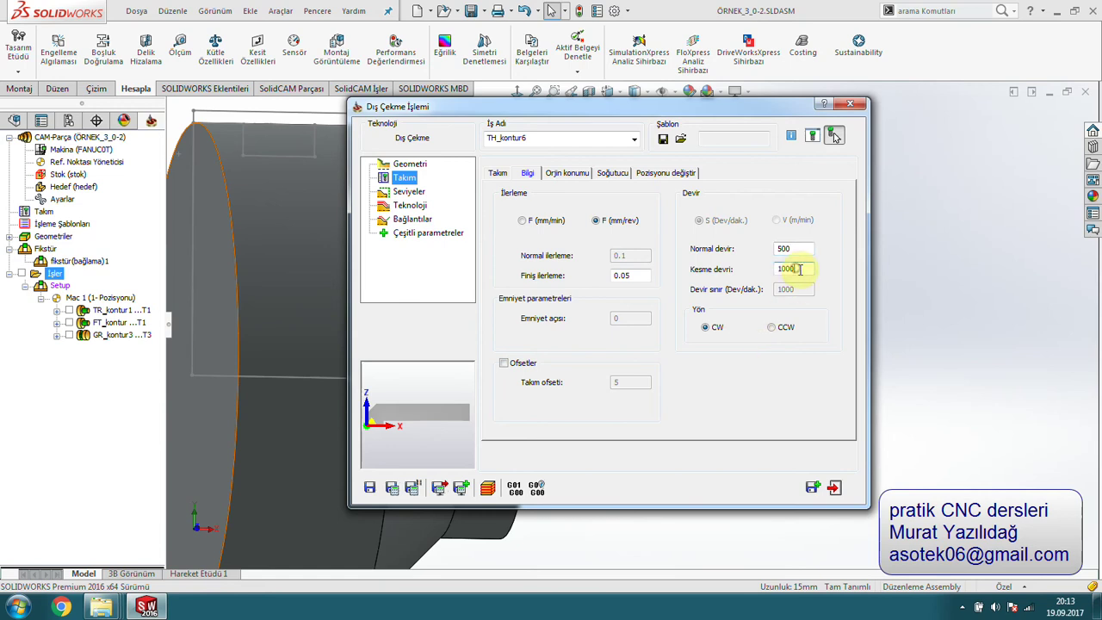
{"action": "double_click", "coordinate": [799, 269]}
{"action": "type", "text": "50"}
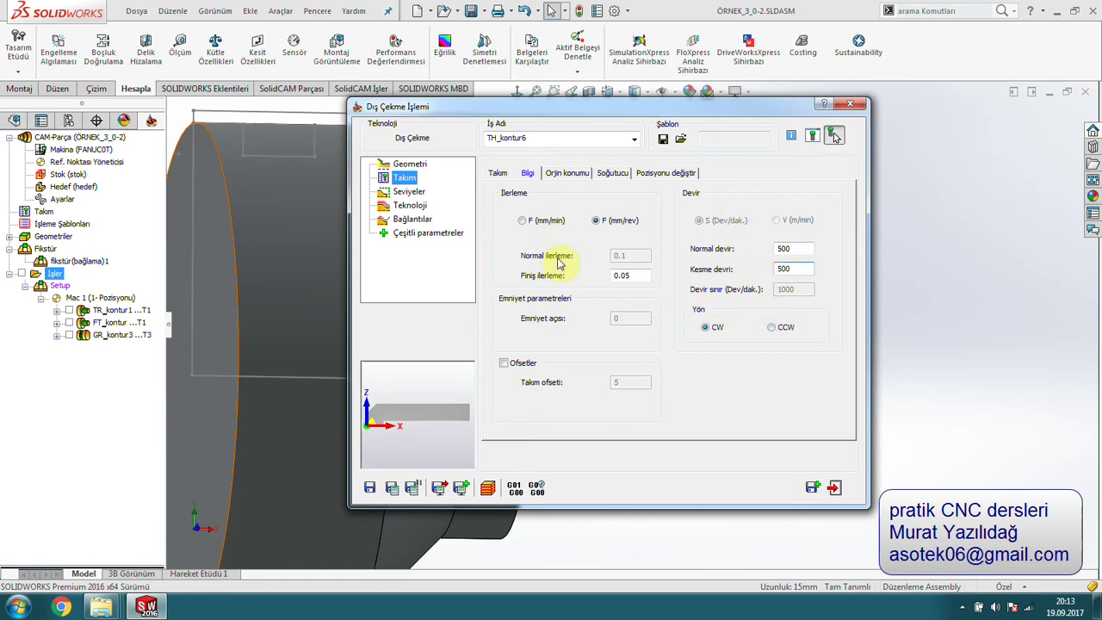
Review the origin position, coolant and safety-distance (Seviyeler) settings
{"action": "left_click", "coordinate": [558, 173]}
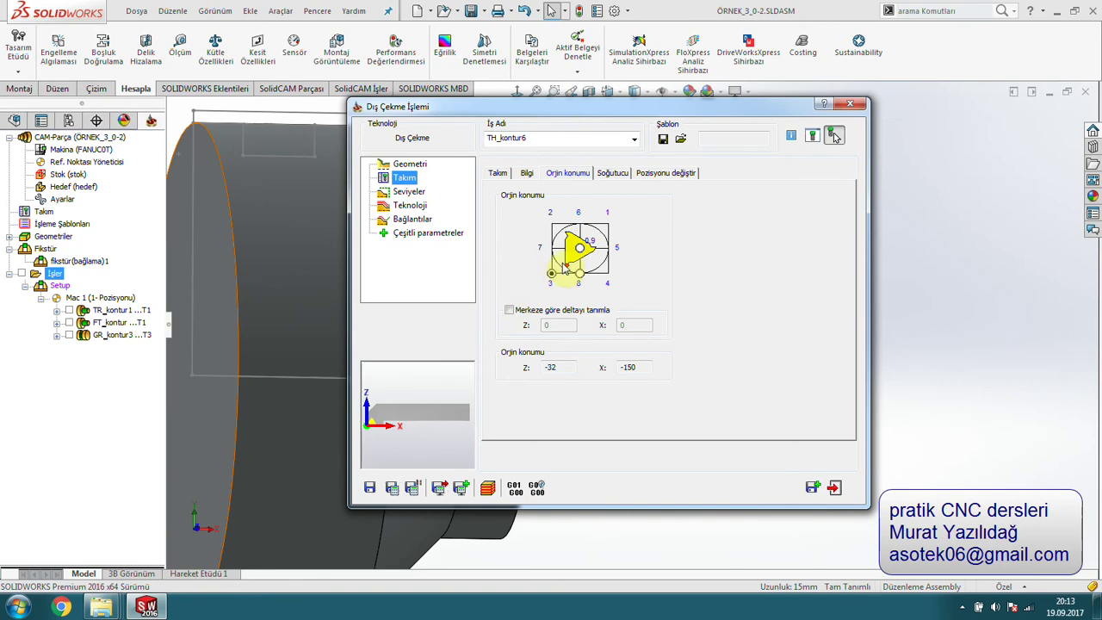
{"action": "left_click", "coordinate": [618, 176]}
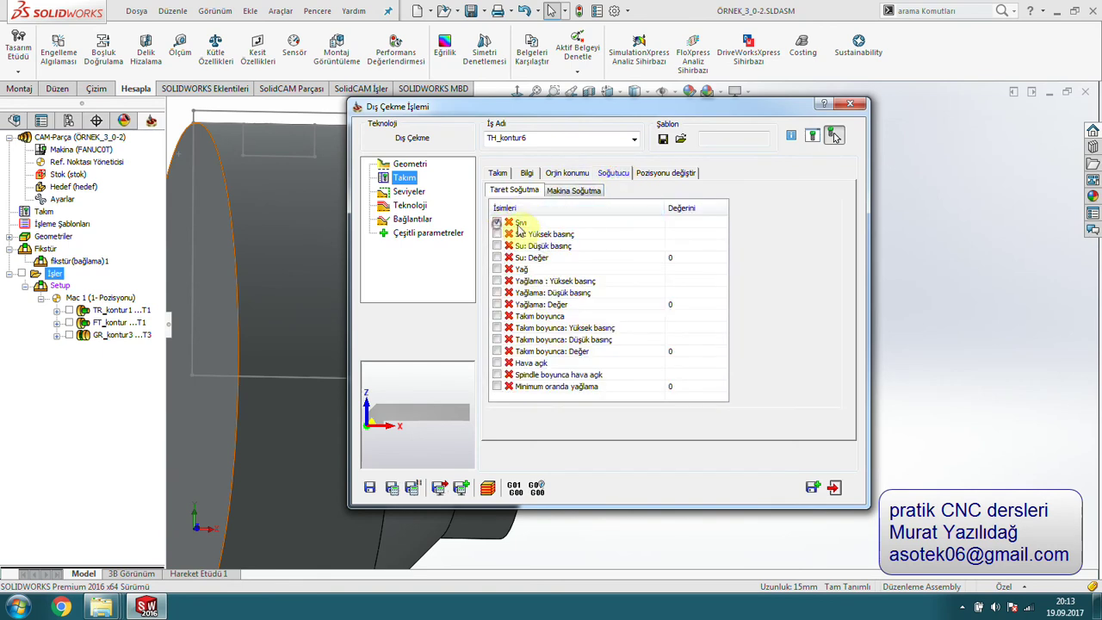
{"action": "left_click", "coordinate": [411, 192]}
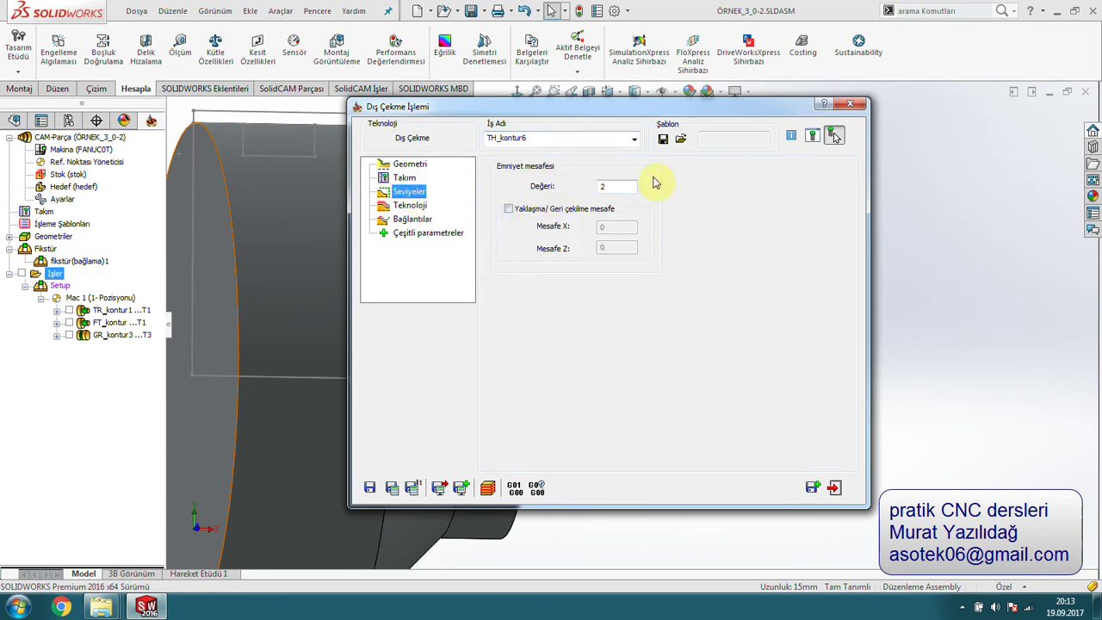
{"action": "left_click", "coordinate": [410, 207]}
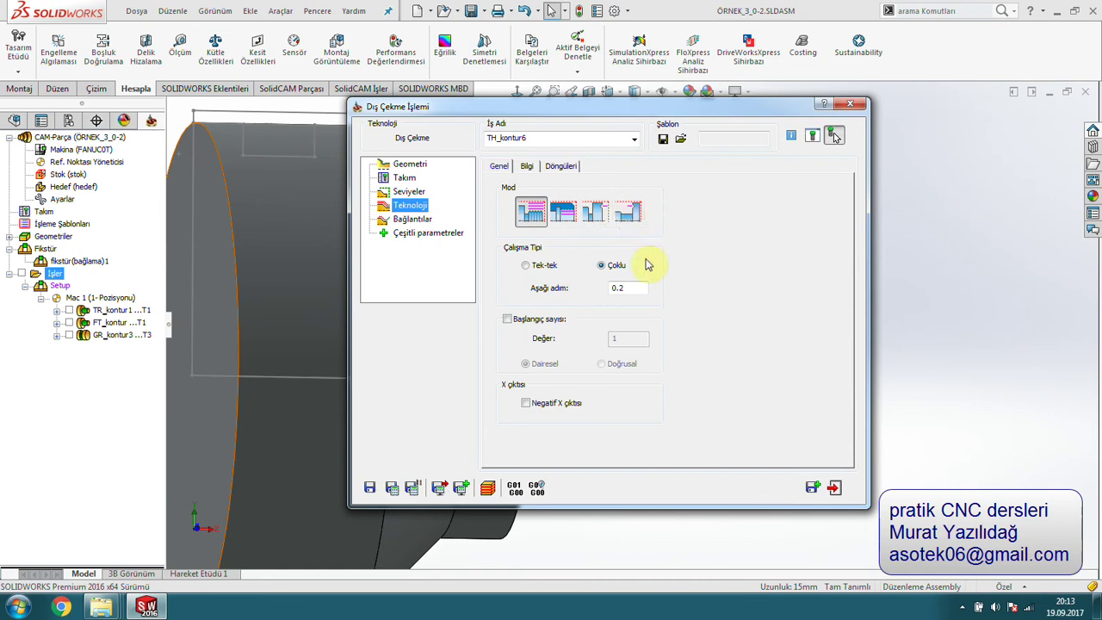
{"action": "left_click", "coordinate": [623, 293]}
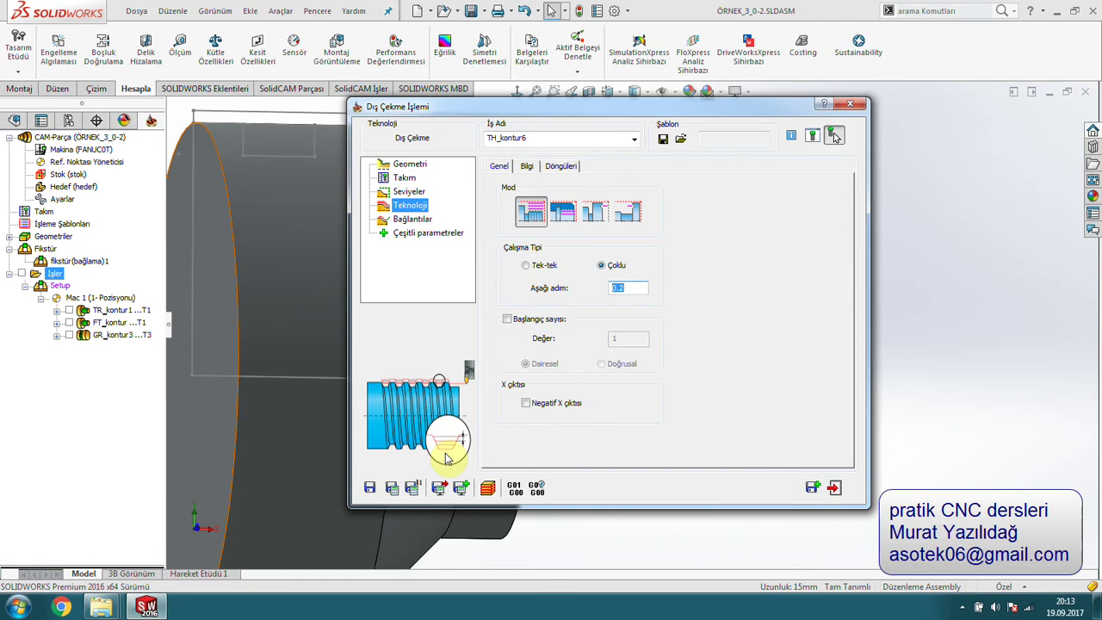
Enable Başlangıç sayısı with a single start in Dairesel circular distribution
{"action": "left_click", "coordinate": [507, 319]}
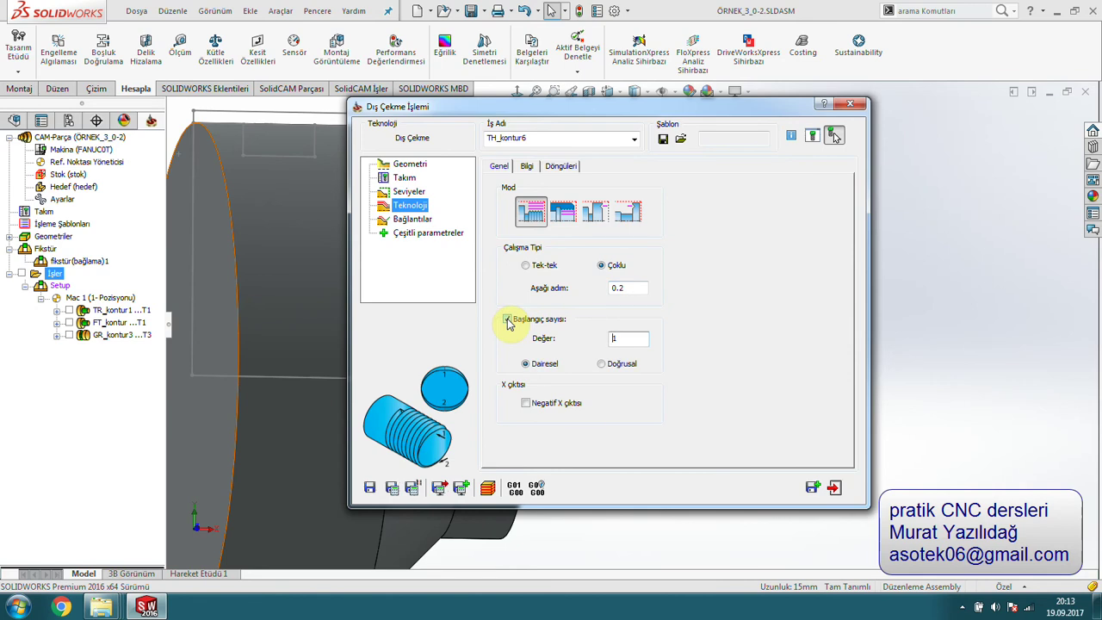
{"action": "double_click", "coordinate": [631, 339]}
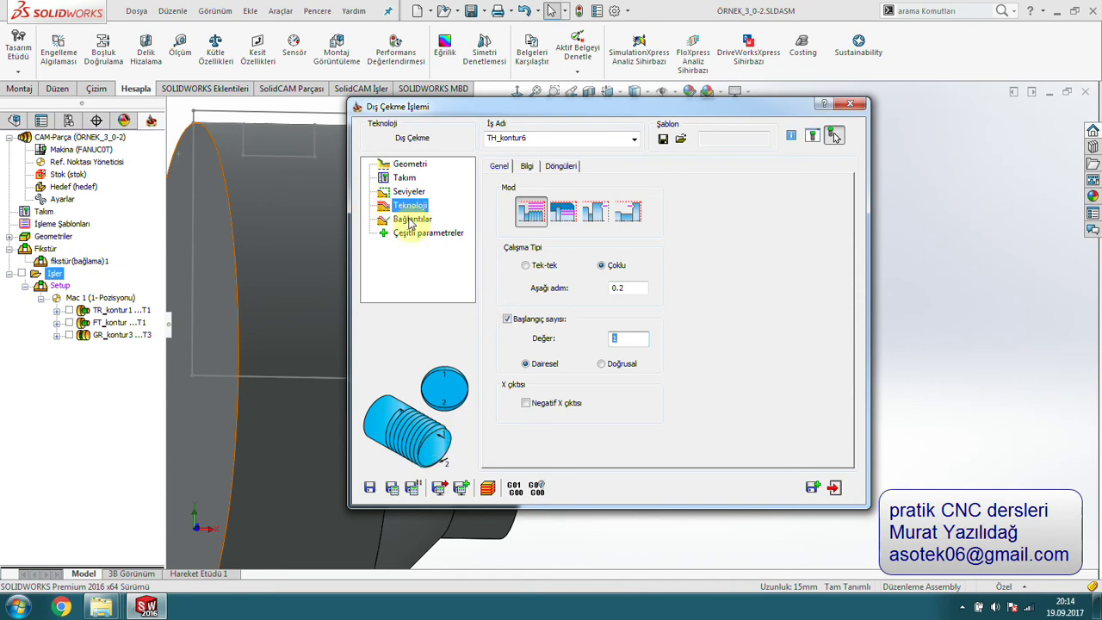
On the Bilgi page enter Hatve 2 and select the Vida parametreleri diameter value
{"action": "left_click", "coordinate": [525, 166]}
{"action": "double_click", "coordinate": [619, 291]}
{"action": "type", "text": "2"}
{"action": "double_click", "coordinate": [615, 350]}
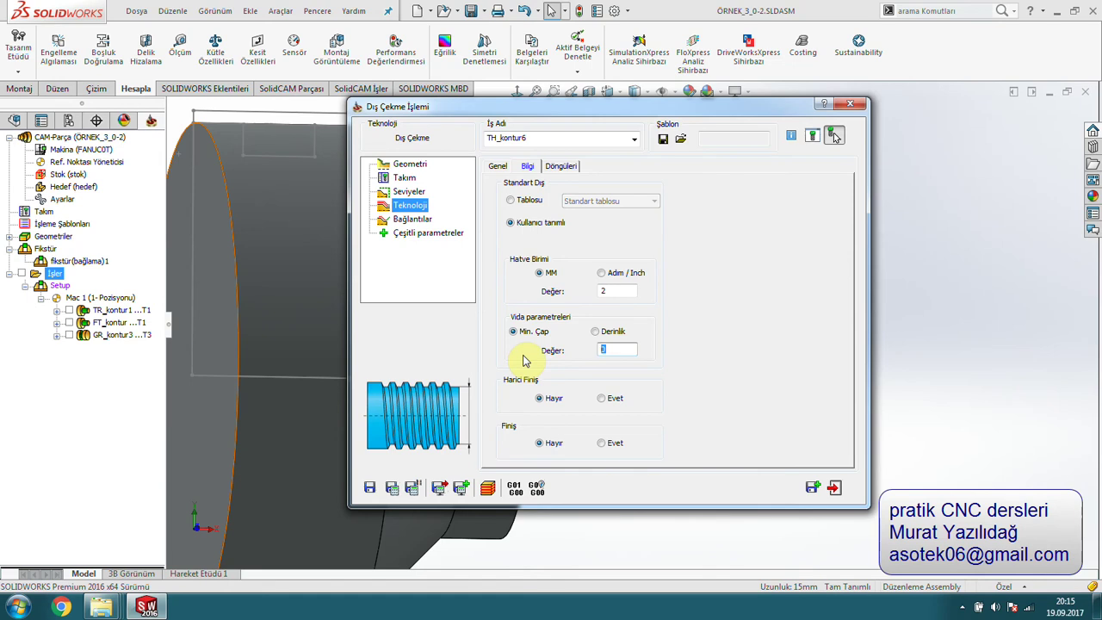
Enter 17.4 as minimum diameter, set Finiş to Evet, leaving Harici Finiş at Hayır
{"action": "type", "text": "17.4"}
{"action": "left_click", "coordinate": [603, 442]}
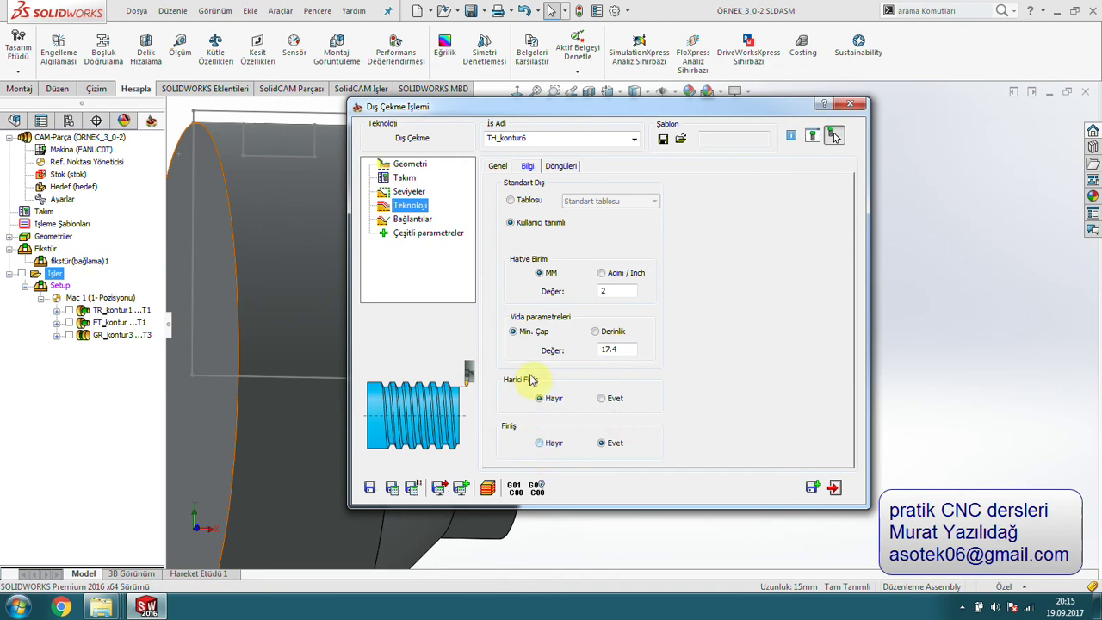
{"action": "left_click", "coordinate": [603, 398]}
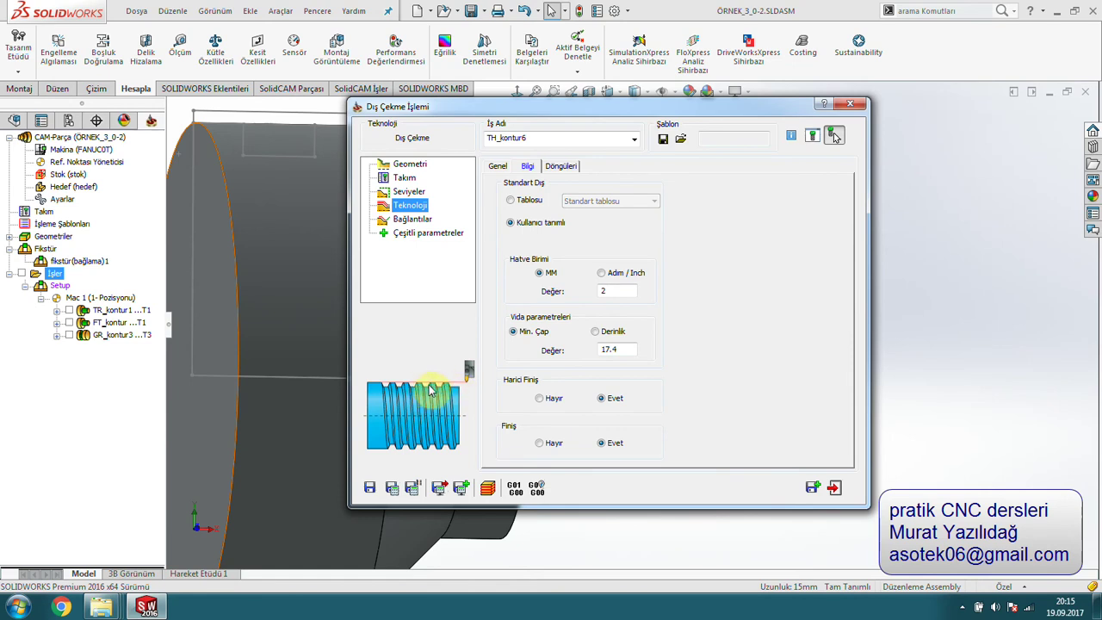
{"action": "left_click", "coordinate": [540, 399]}
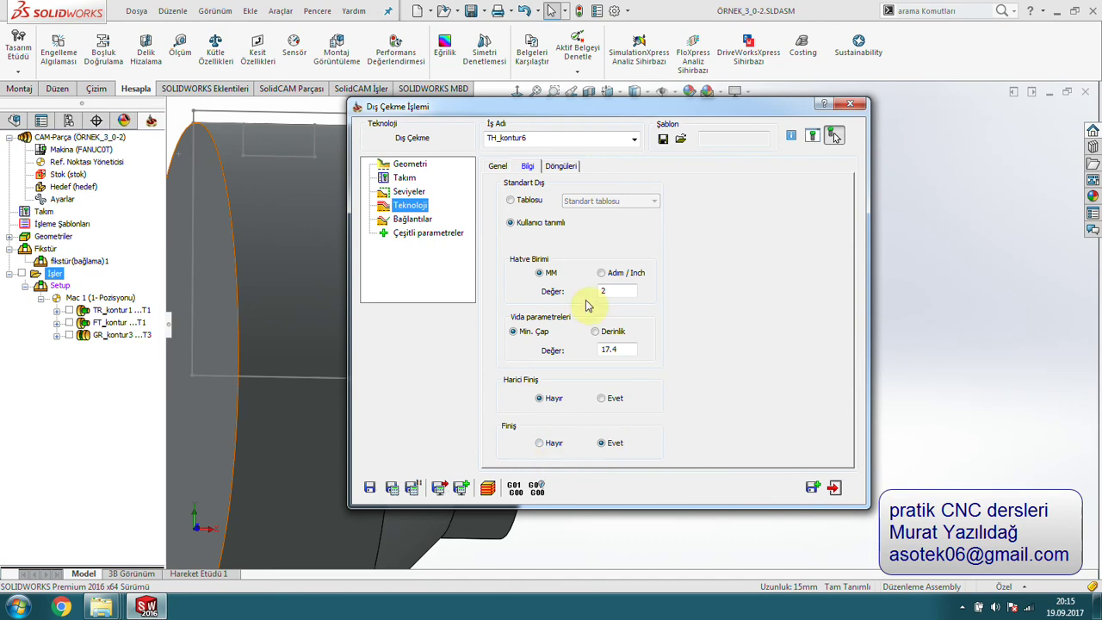
{"action": "left_click", "coordinate": [561, 166]}
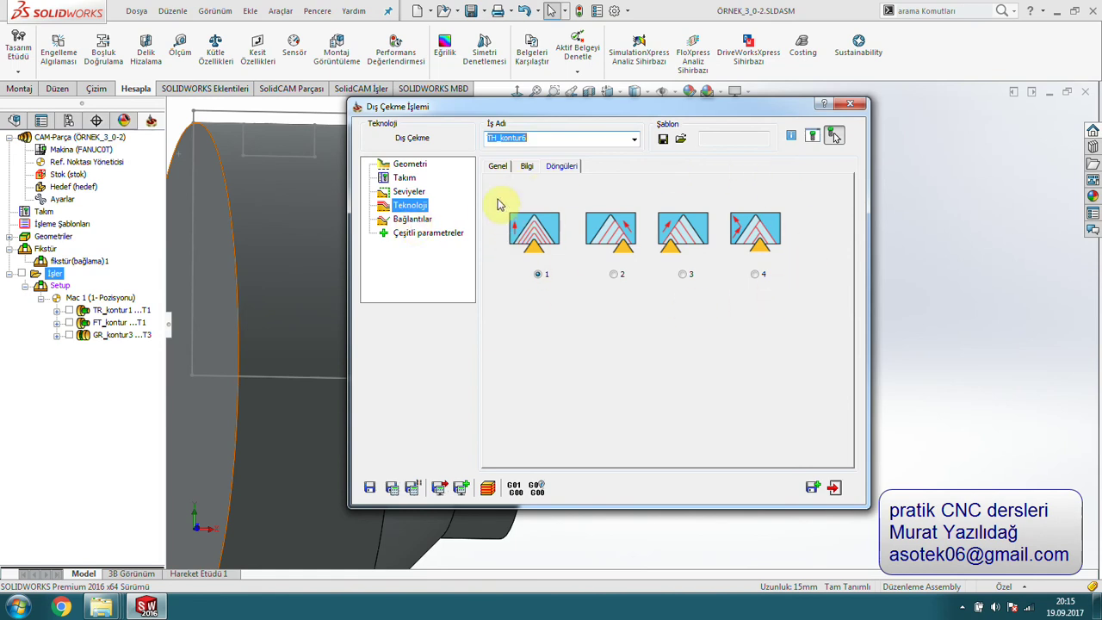
Recheck the 2 mm pitch on the Bilgi tab and save TH_kontur6 with tool T5
{"action": "left_click", "coordinate": [527, 166]}
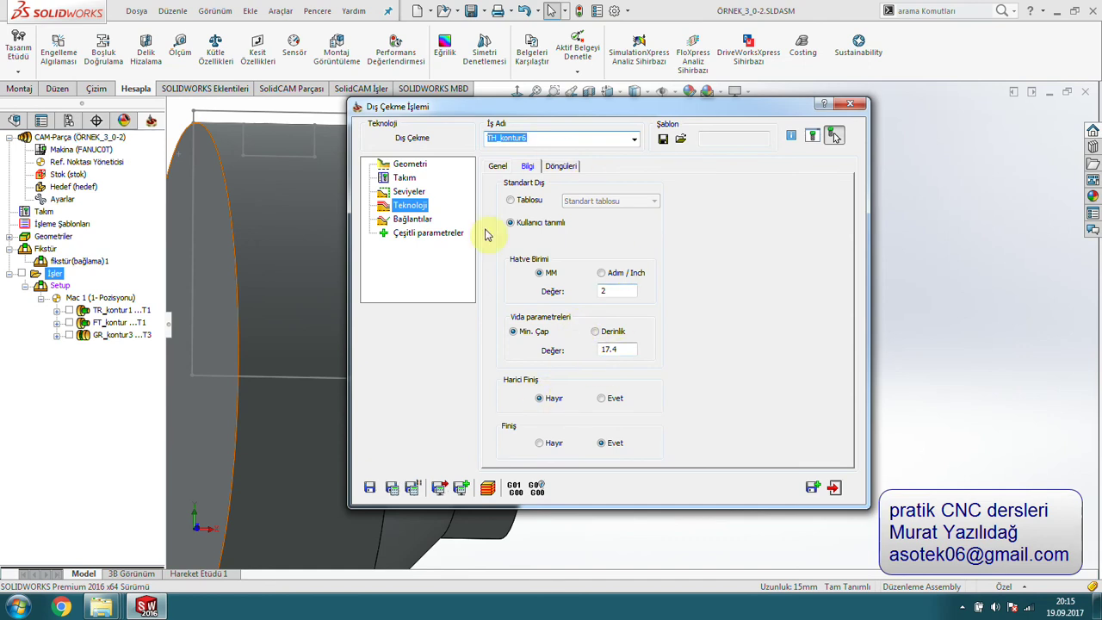
{"action": "left_click", "coordinate": [613, 292]}
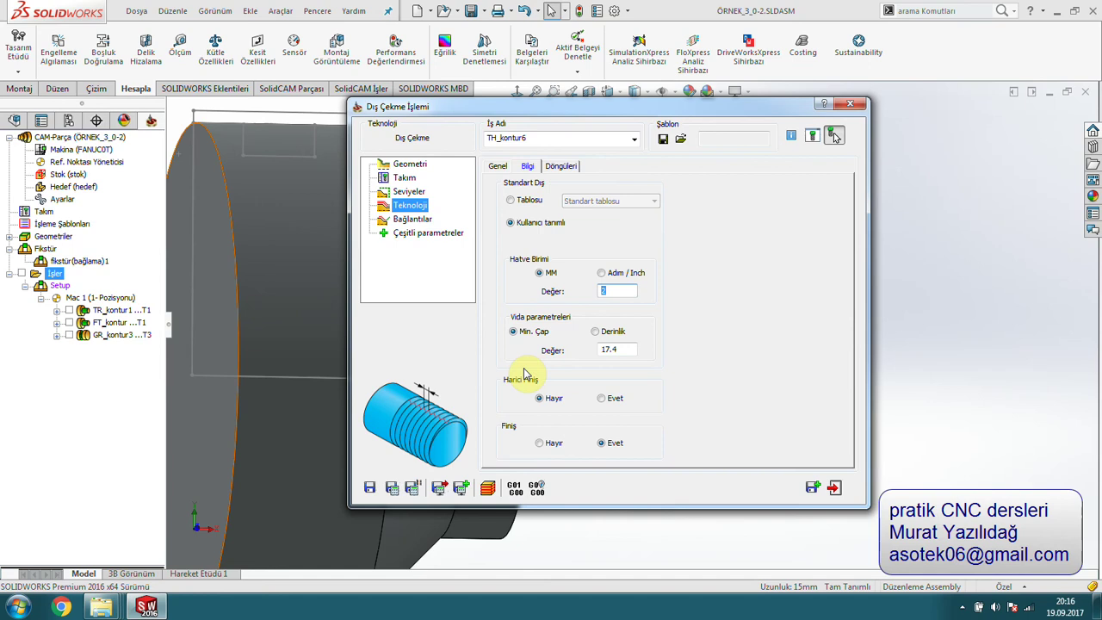
{"action": "left_click", "coordinate": [392, 487]}
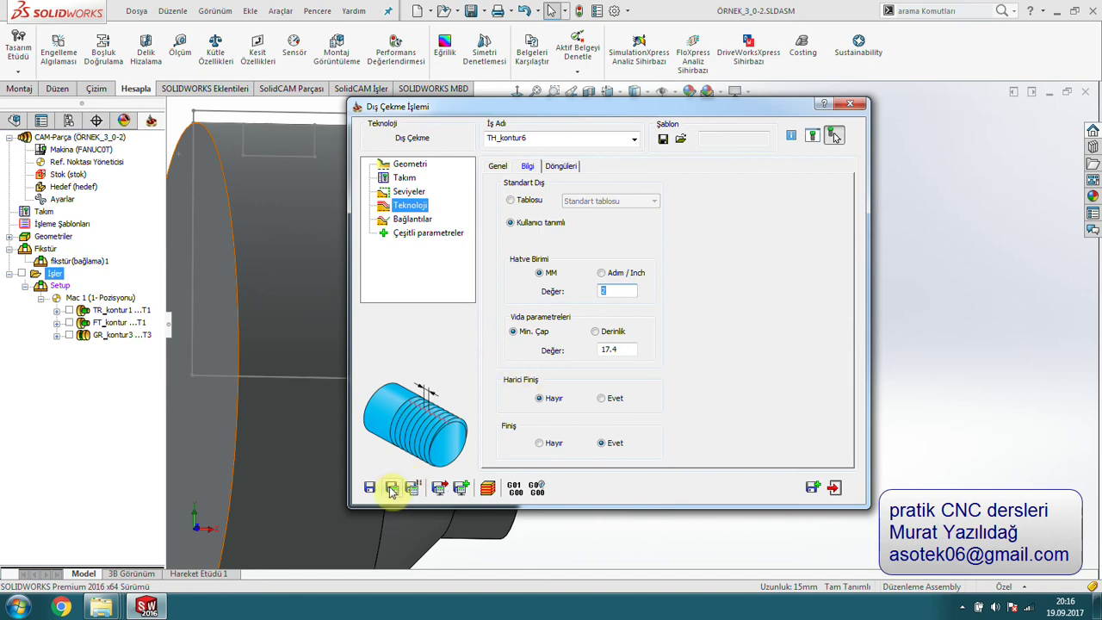
Open the threading operation's simulation in the Tornalama view, framed on the shaft's small end
{"action": "left_click", "coordinate": [487, 489]}
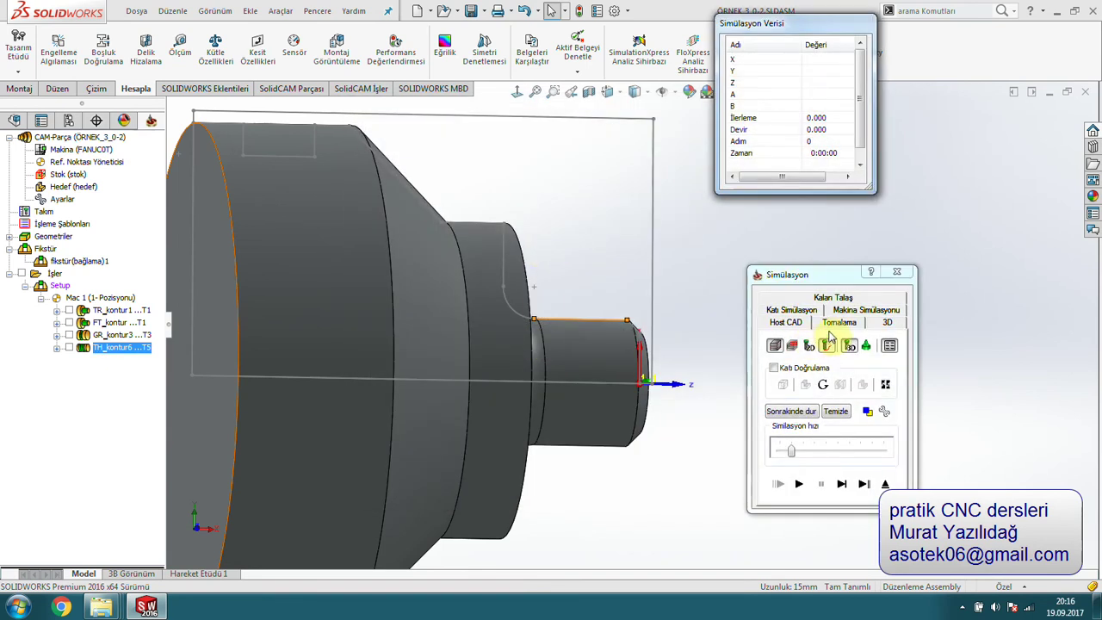
{"action": "left_click", "coordinate": [838, 323]}
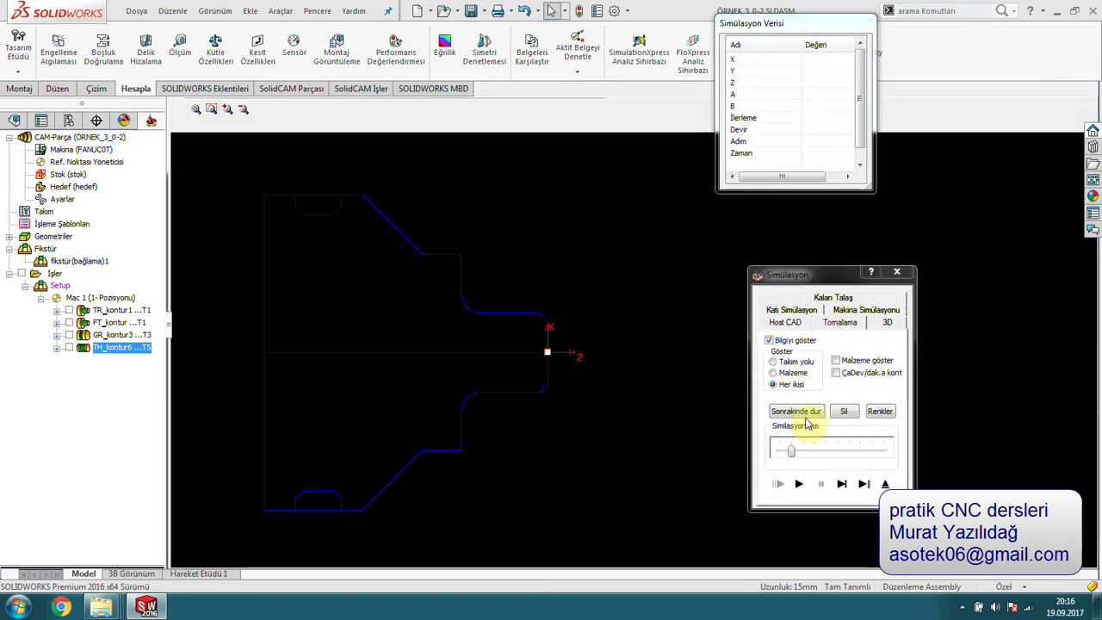
{"action": "middle_click_drag", "start_coordinate": [437, 359], "coordinate": [516, 437], "text": "ctrl"}
{"action": "scroll", "coordinate": [528, 435], "scroll_direction": "down", "scroll_amount": 2}
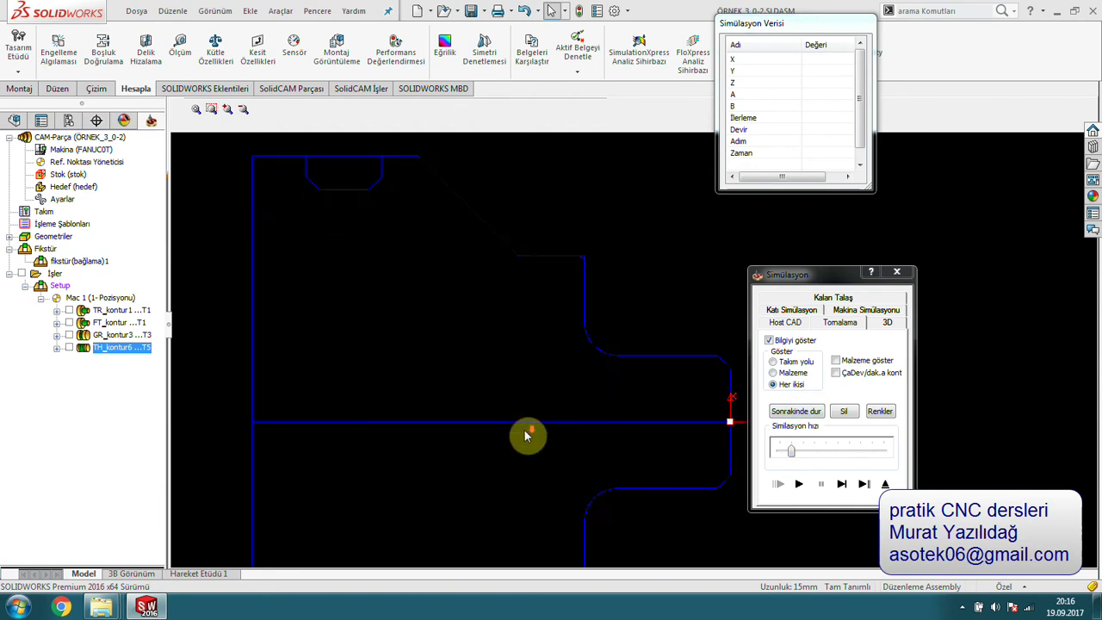
Play the simulation at slowed speed and zoom in on the 2 mm-pitch thread teeth
{"action": "left_click_drag", "start_coordinate": [790, 451], "coordinate": [780, 450]}
{"action": "left_click", "coordinate": [798, 484]}
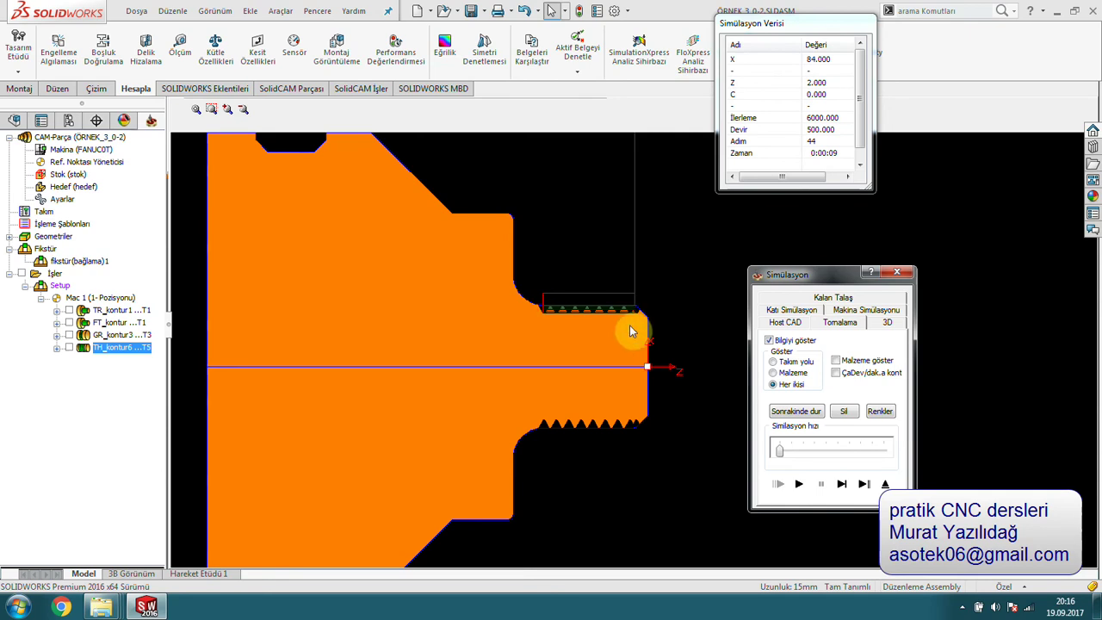
{"action": "key", "text": "Page_Down"}
{"action": "key", "text": "Page_Up"}
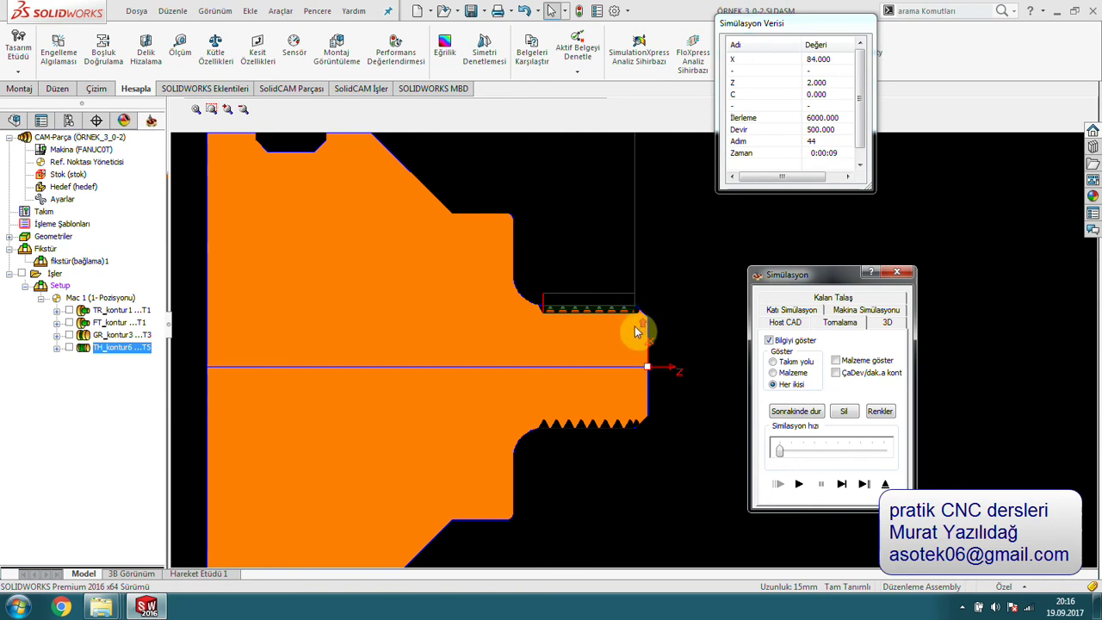
{"action": "scroll", "coordinate": [603, 463], "scroll_direction": "down", "scroll_amount": 2}
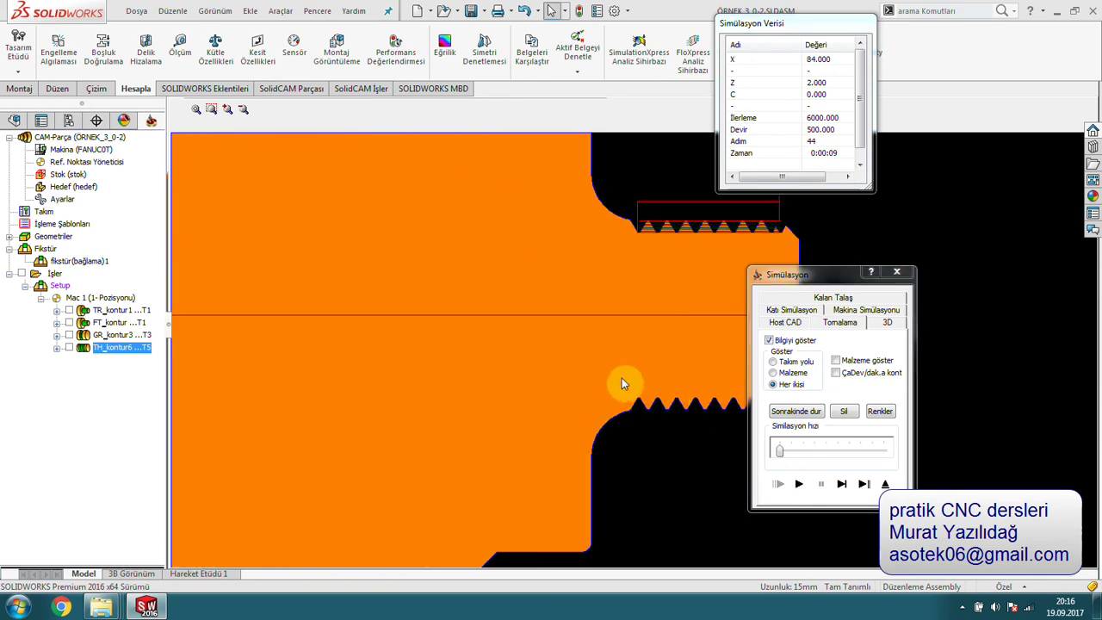
{"action": "scroll", "coordinate": [417, 465], "scroll_direction": "up", "scroll_amount": 2}
{"action": "scroll", "coordinate": [610, 322], "scroll_direction": "down", "scroll_amount": 2}
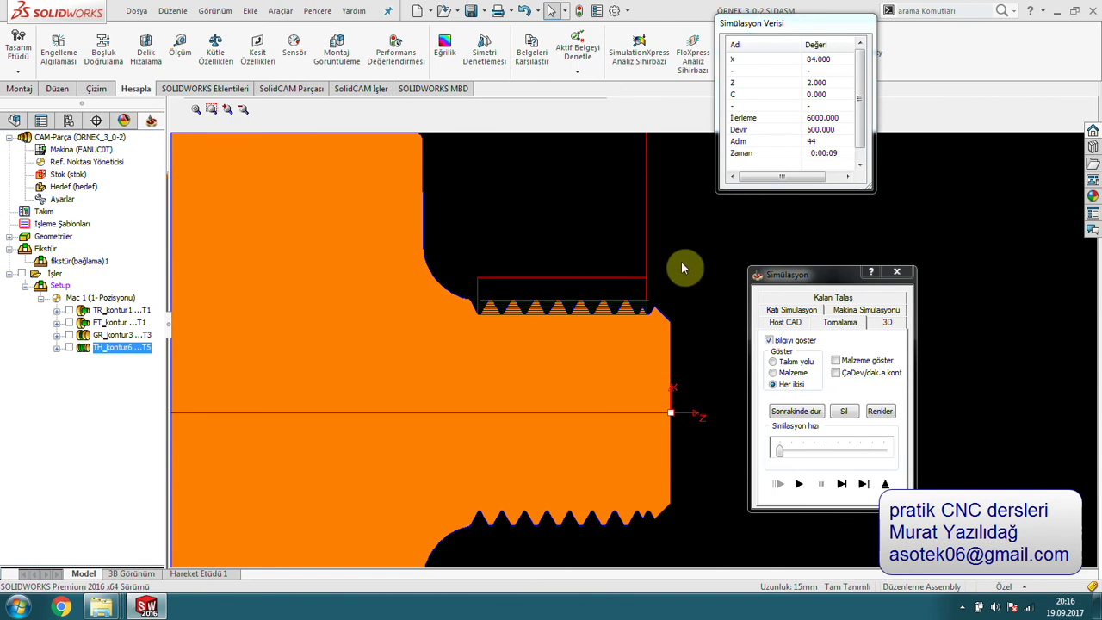
{"action": "scroll", "coordinate": [518, 443], "scroll_direction": "up", "scroll_amount": 2}
{"action": "scroll", "coordinate": [549, 422], "scroll_direction": "down", "scroll_amount": 2}
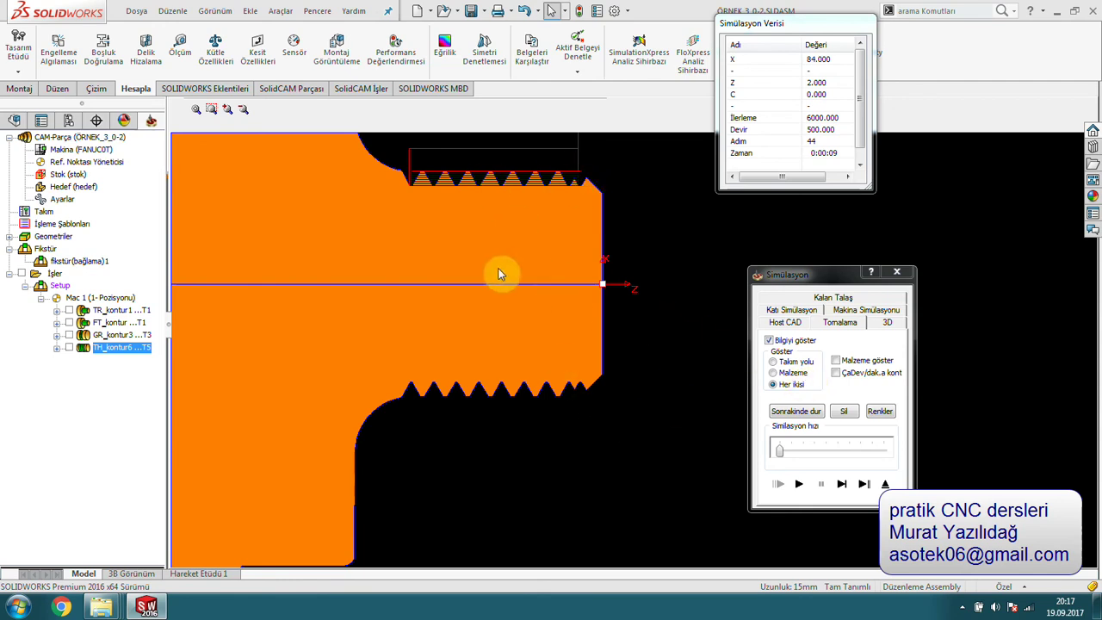
Close the simulation and open Geometri > Geometriyi Düzelt, viewing the shaft's small end
{"action": "left_click", "coordinate": [896, 272]}
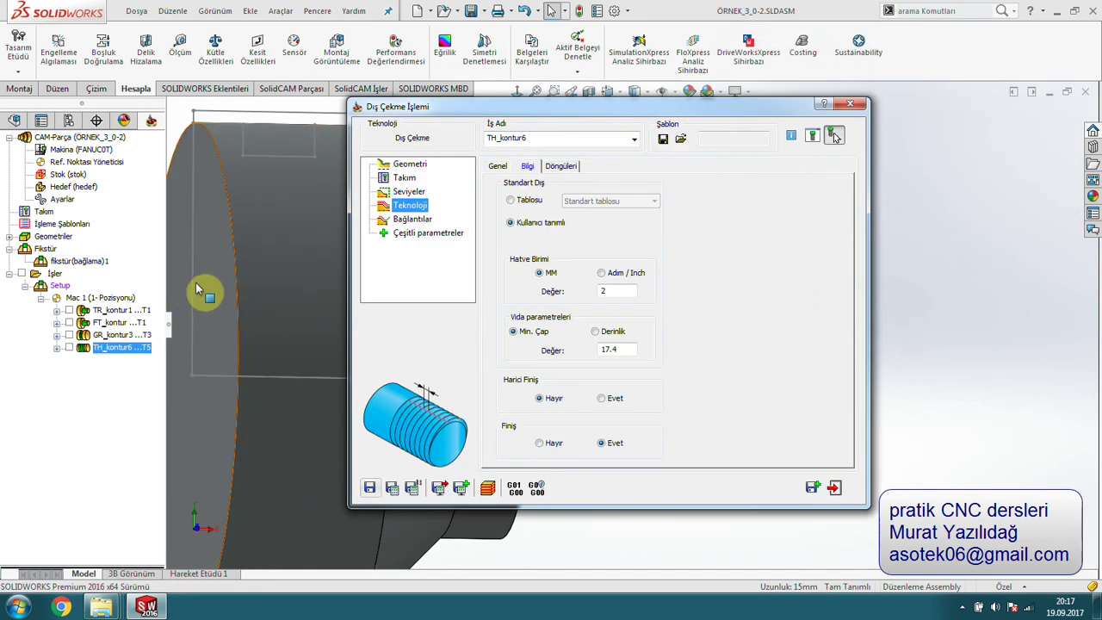
{"action": "left_click", "coordinate": [409, 164]}
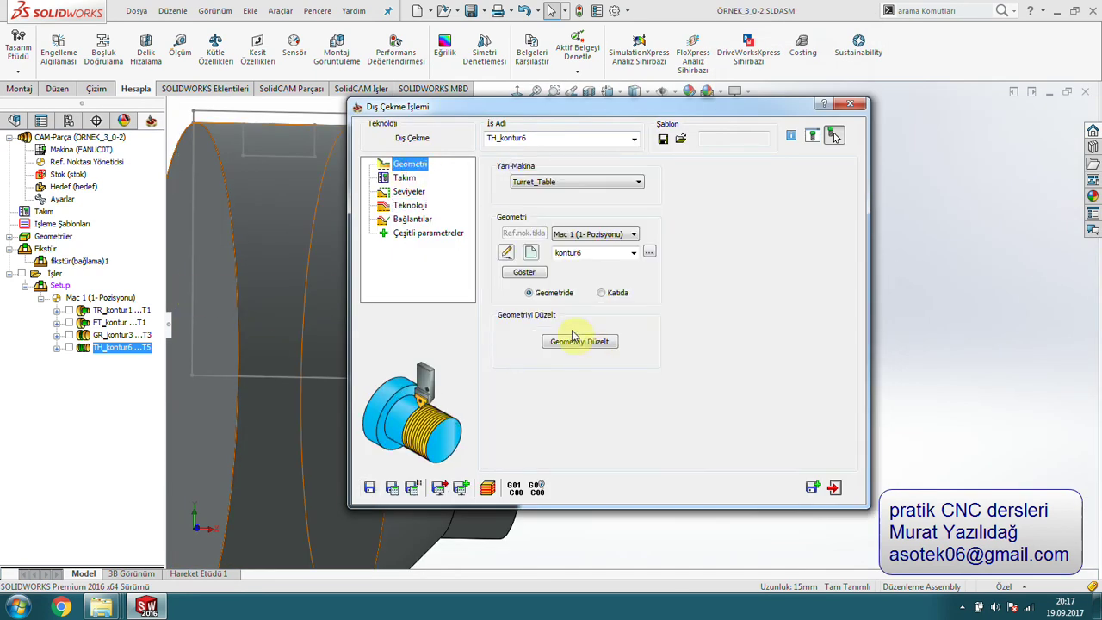
{"action": "left_click", "coordinate": [580, 341]}
{"action": "mouse_move", "coordinate": [486, 263]}
{"action": "middle_mouse_down"}
{"action": "mouse_move", "coordinate": [580, 382]}
{"action": "mouse_move", "coordinate": [522, 374]}
{"action": "middle_mouse_up"}
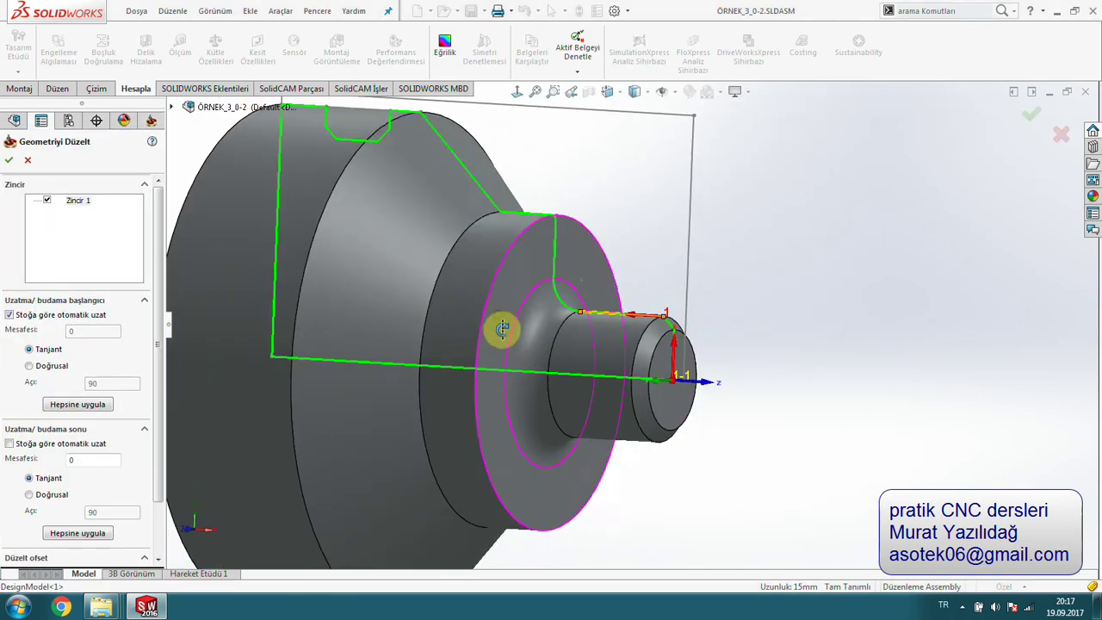
{"action": "scroll", "coordinate": [508, 326], "scroll_direction": "down", "scroll_amount": 1}
{"action": "scroll", "coordinate": [536, 320], "scroll_direction": "down", "scroll_amount": 2}
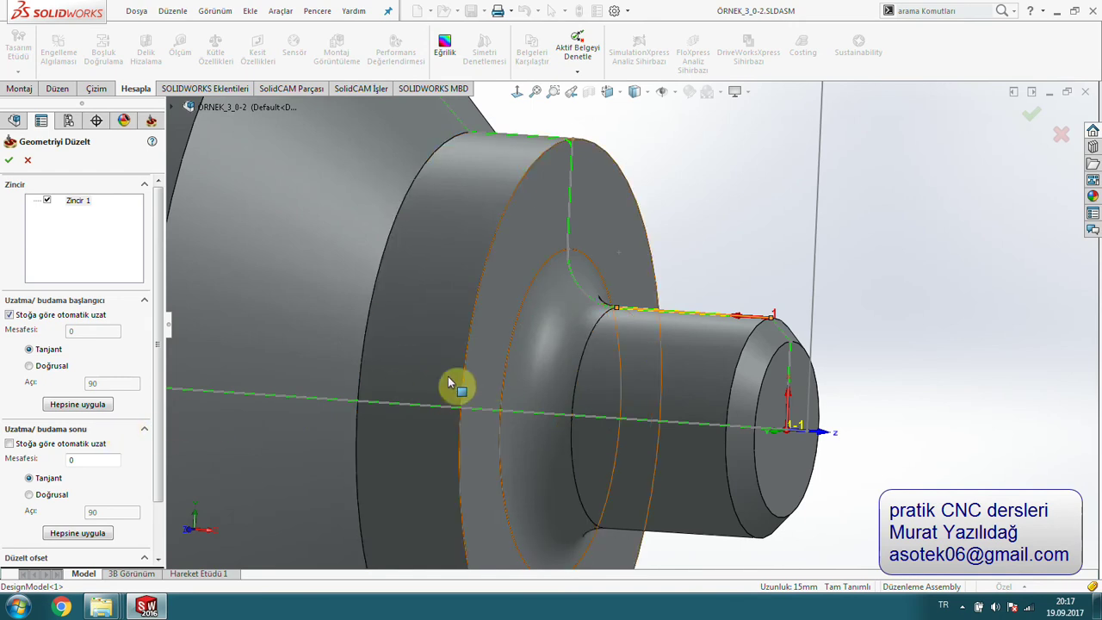
{"action": "left_click", "coordinate": [493, 397]}
{"action": "mouse_move", "coordinate": [910, 204]}
{"action": "middle_mouse_down"}
{"action": "mouse_move", "coordinate": [627, 353]}
{"action": "mouse_move", "coordinate": [679, 376]}
{"action": "mouse_move", "coordinate": [314, 405]}
{"action": "middle_mouse_up"}
{"action": "mouse_move", "coordinate": [456, 395]}
{"action": "middle_mouse_down"}
{"action": "mouse_move", "coordinate": [499, 388]}
{"action": "mouse_move", "coordinate": [681, 288]}
{"action": "mouse_move", "coordinate": [646, 344]}
{"action": "mouse_move", "coordinate": [645, 399]}
{"action": "middle_mouse_up"}
{"action": "scroll", "coordinate": [647, 344], "scroll_direction": "down", "scroll_amount": 3}
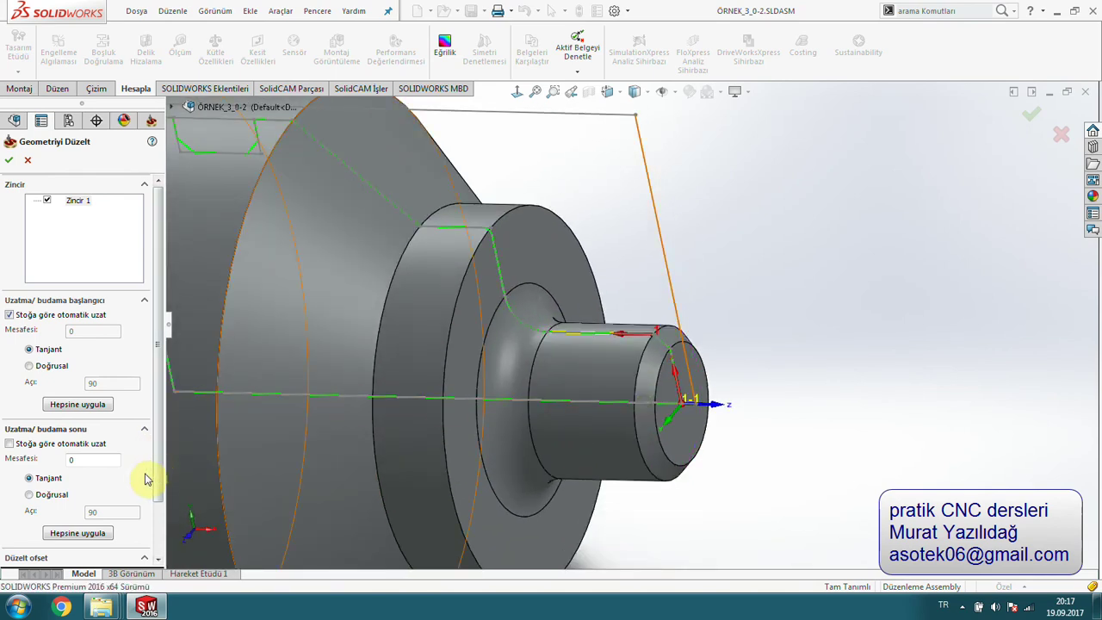
Set the thread chain's end trim distance (Mesafesi) to -2
{"action": "left_click", "coordinate": [90, 459]}
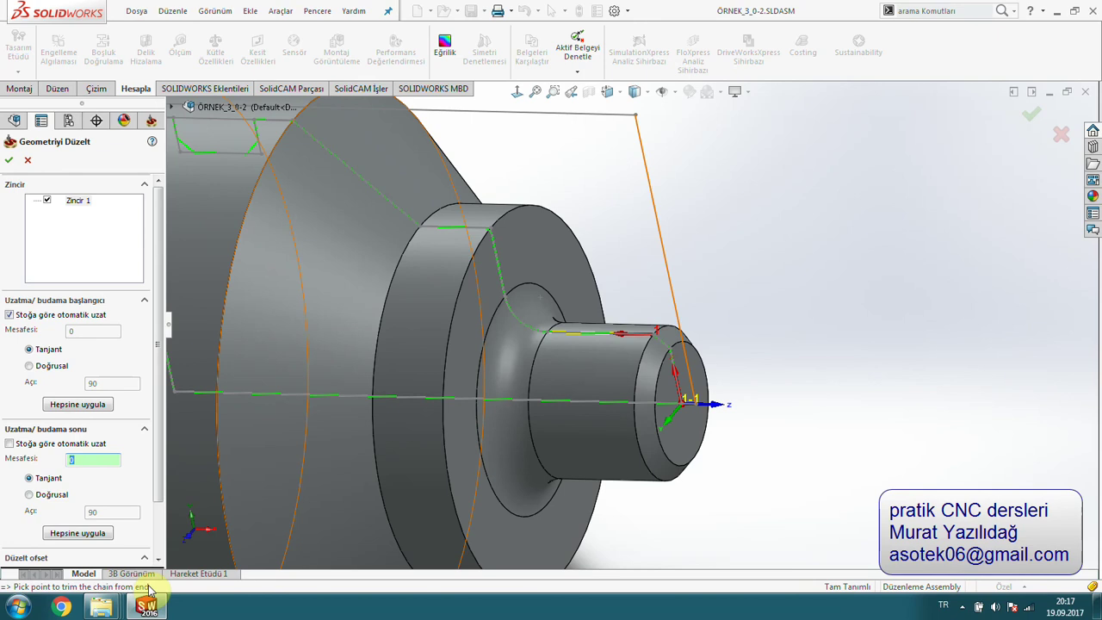
{"action": "type", "text": "3"}
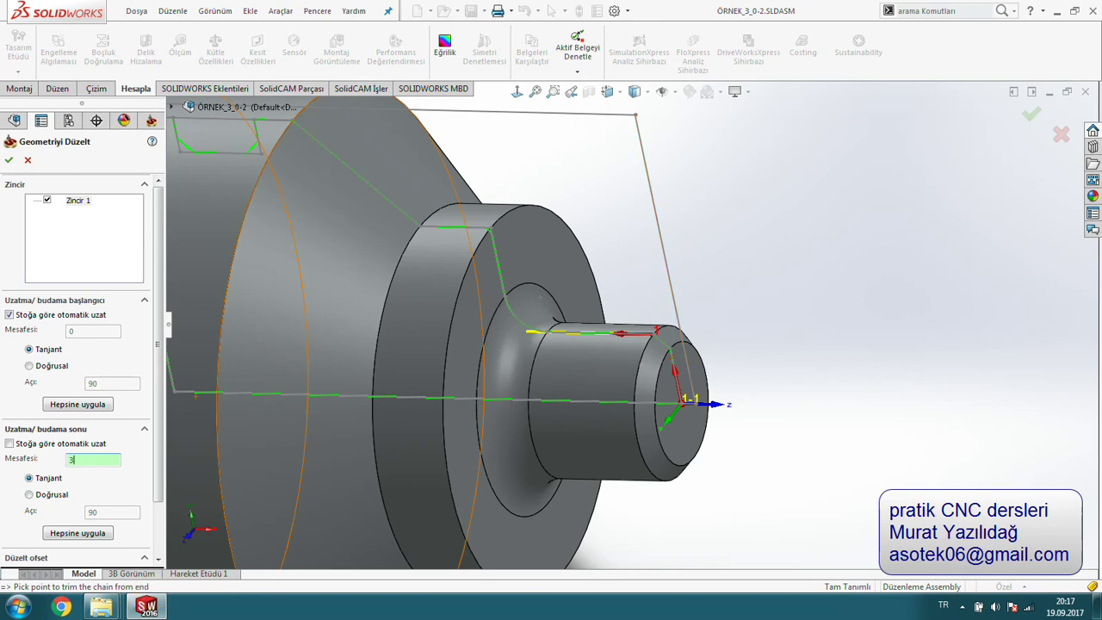
{"action": "left_click", "coordinate": [533, 337]}
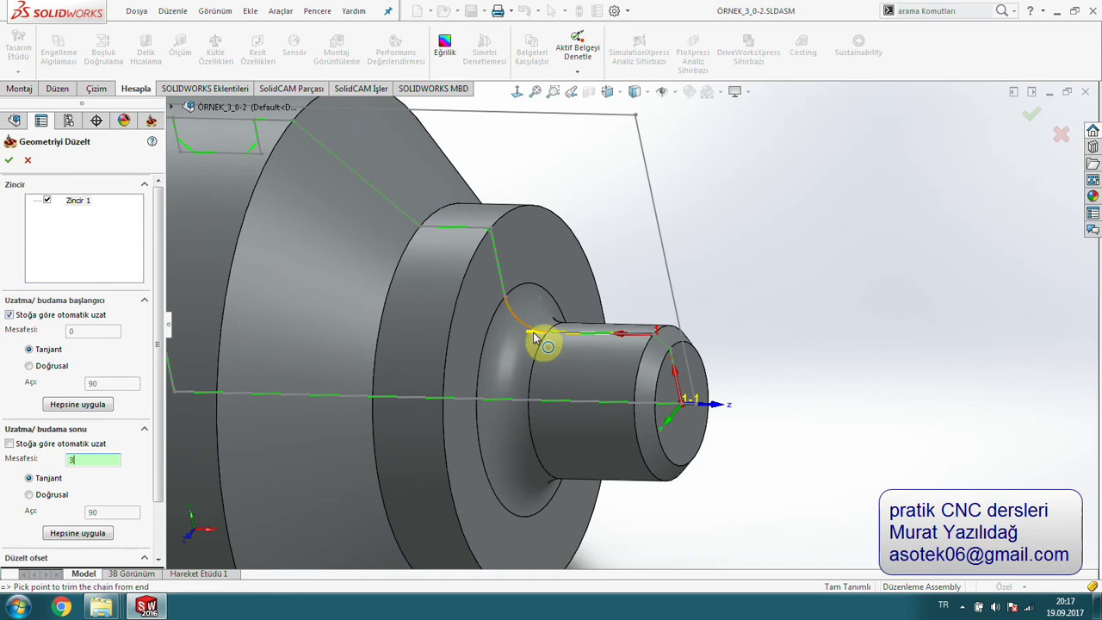
{"action": "left_click", "coordinate": [260, 399]}
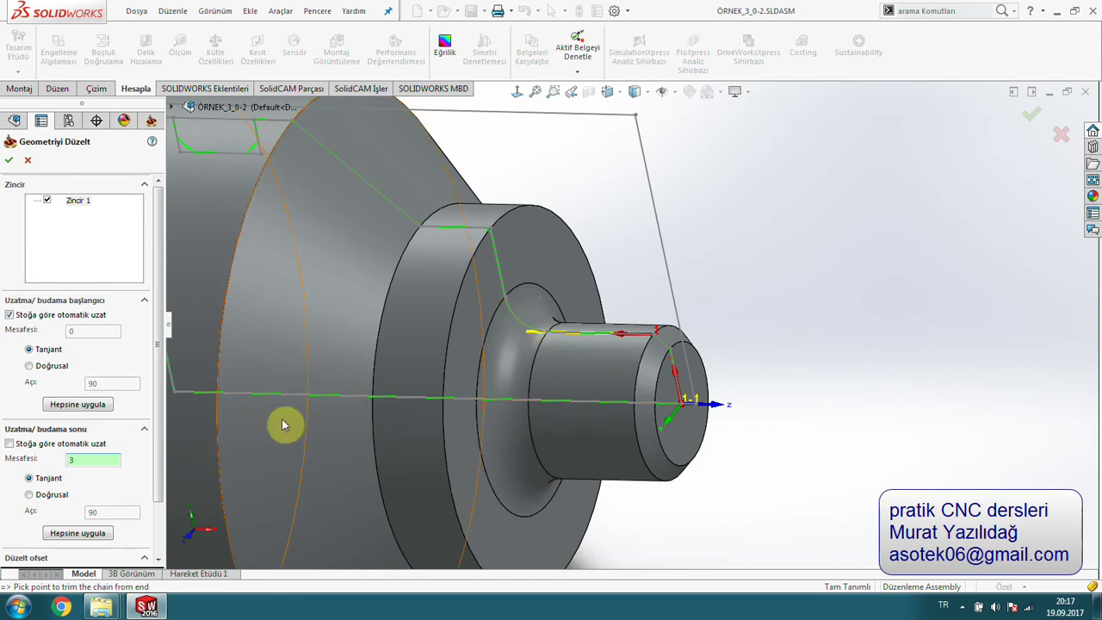
{"action": "left_click", "coordinate": [520, 344]}
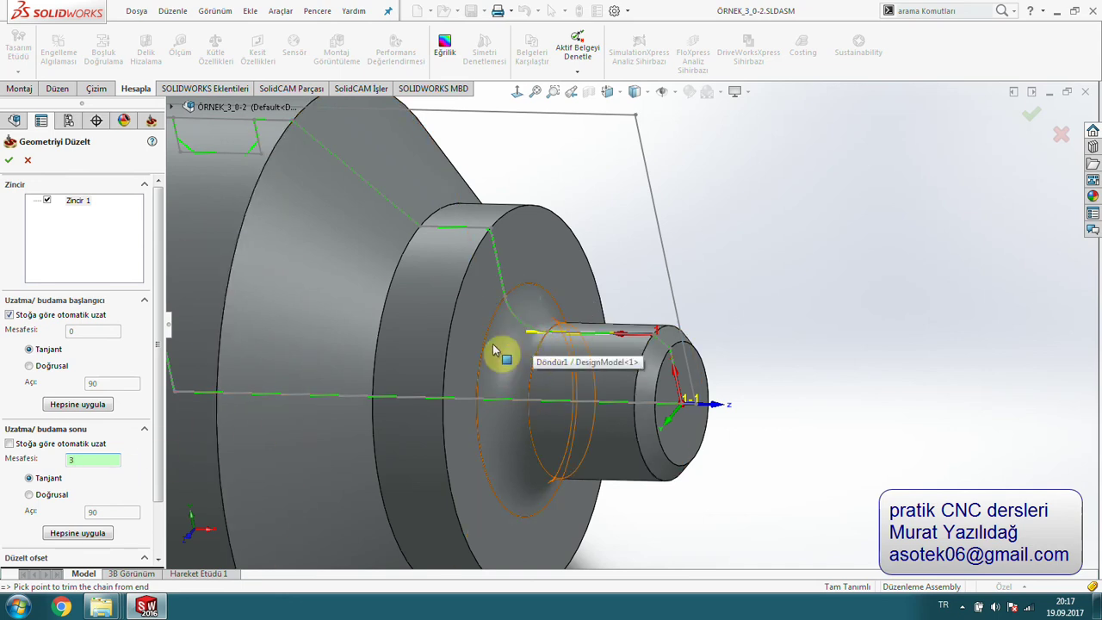
{"action": "left_click_drag", "start_coordinate": [26, 459], "coordinate": [135, 470]}
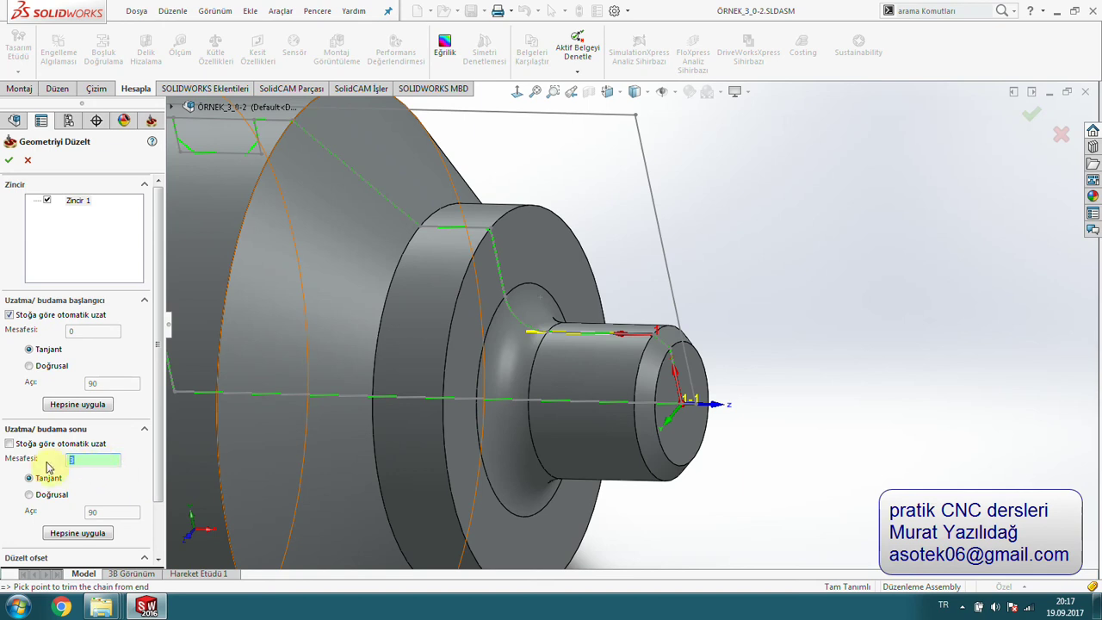
{"action": "type", "text": "8"}
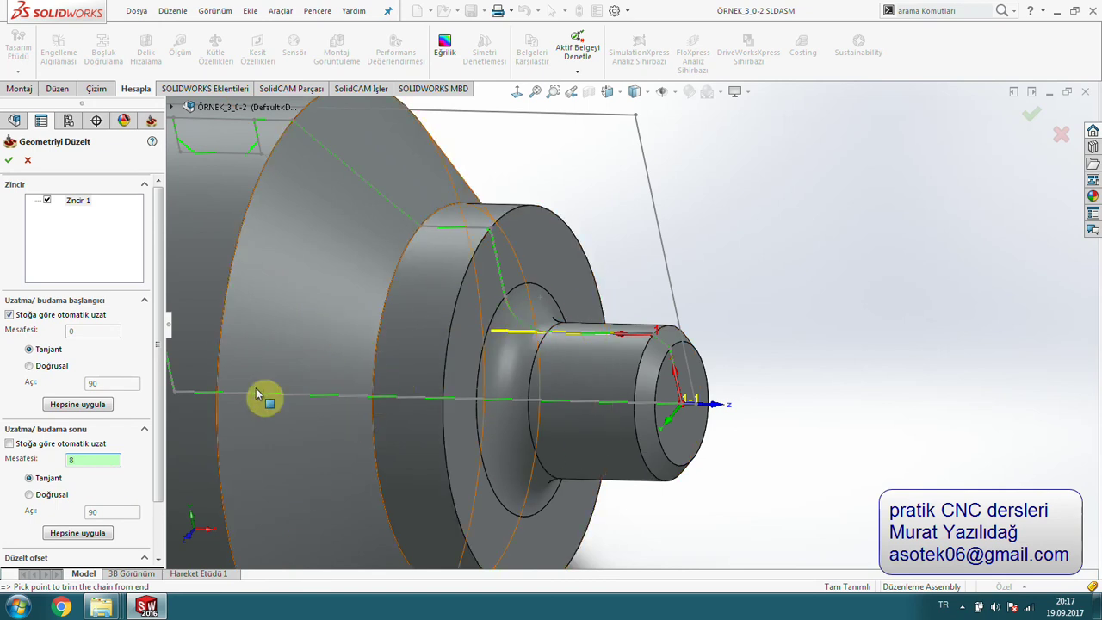
{"action": "double_click", "coordinate": [81, 458]}
{"action": "type", "text": "-2"}
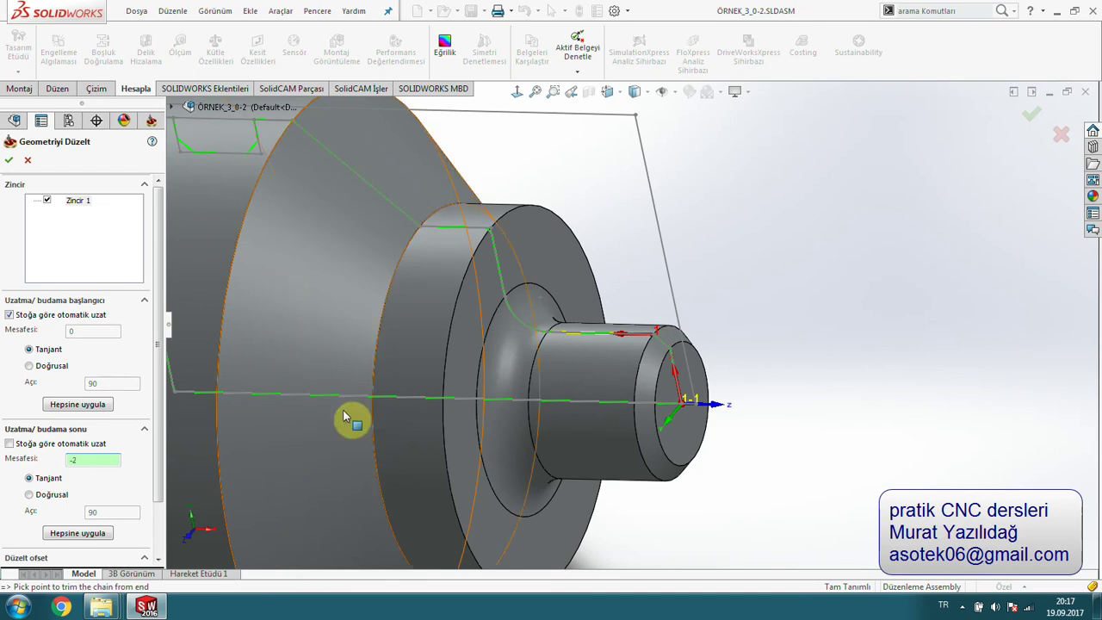
Enter a Z offset of 3 and confirm the contour edits
{"action": "scroll", "coordinate": [157, 487], "scroll_direction": "down", "scroll_amount": 3}
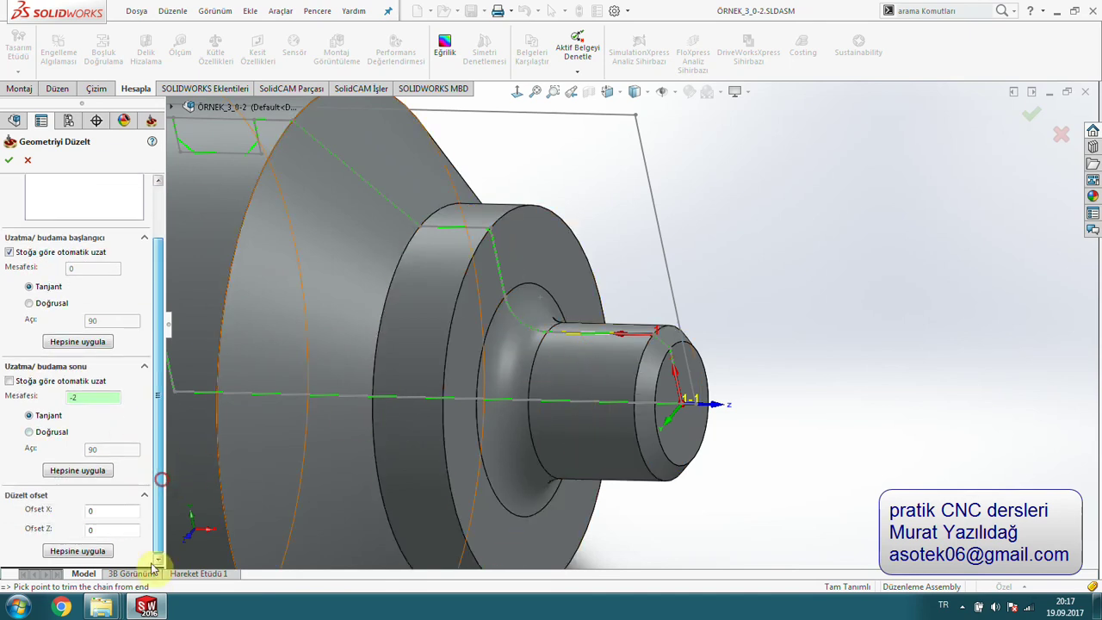
{"action": "double_click", "coordinate": [112, 528]}
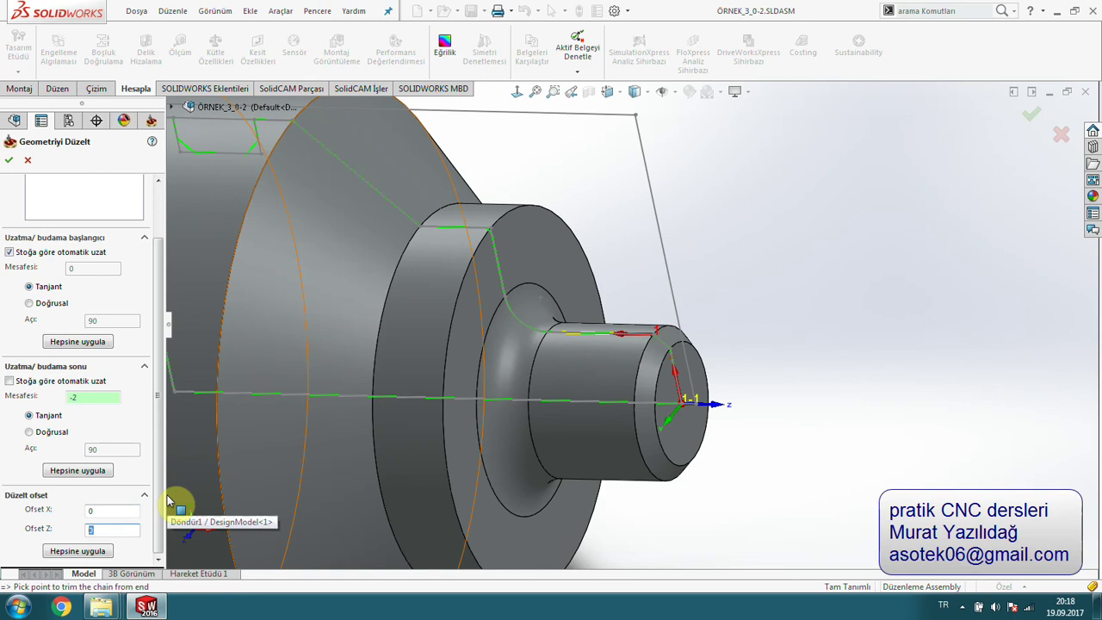
{"action": "type", "text": "3"}
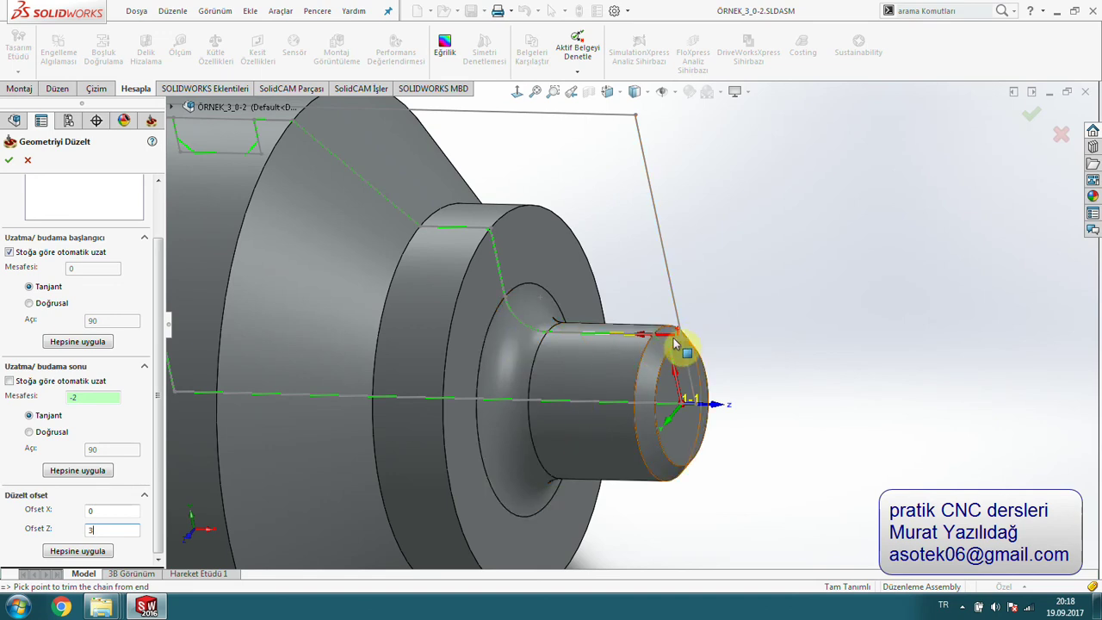
{"action": "left_click", "coordinate": [9, 160]}
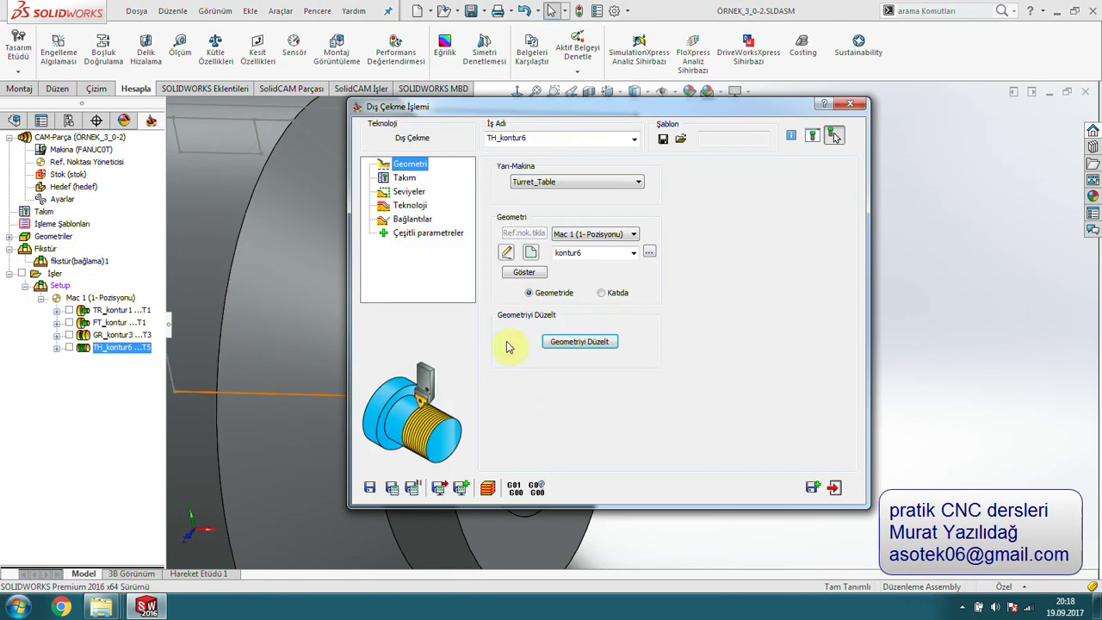
Re-run the Tornalama simulation of the edited TH_kontur6 pass, zoomed on the six thread teeth
{"action": "left_click", "coordinate": [487, 488]}
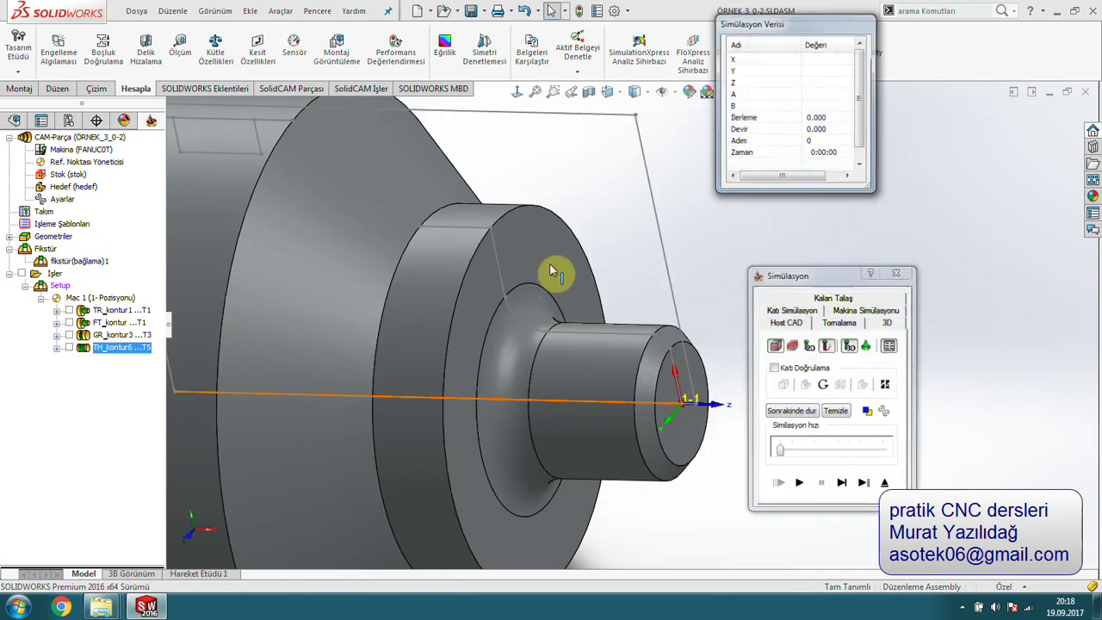
{"action": "left_click", "coordinate": [840, 323]}
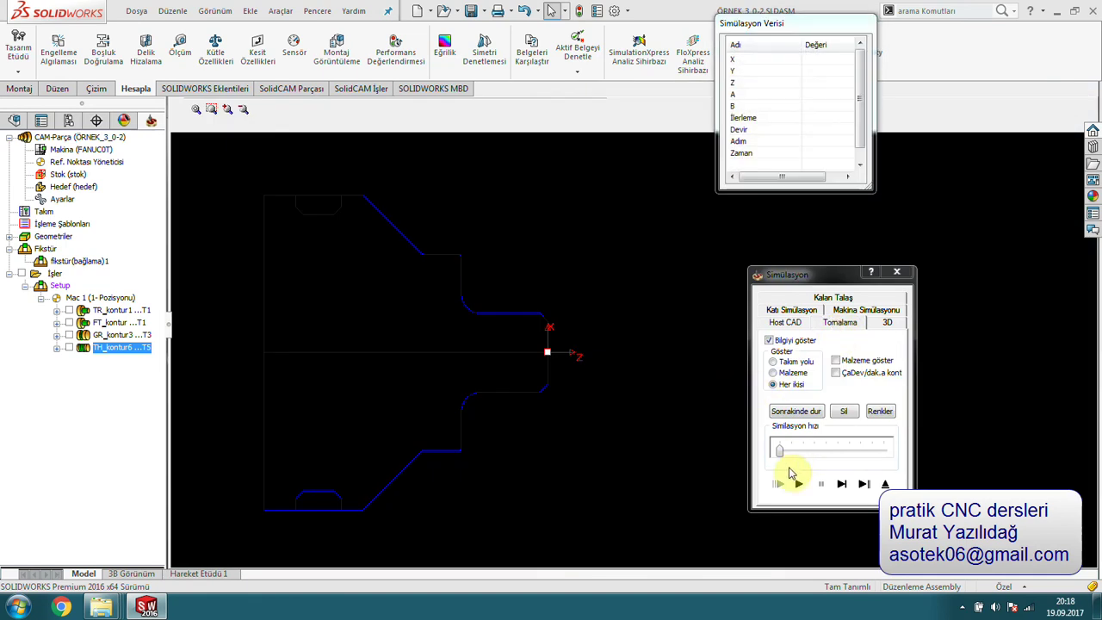
{"action": "scroll", "coordinate": [512, 409], "scroll_direction": "down", "scroll_amount": 2}
{"action": "scroll", "coordinate": [539, 438], "scroll_direction": "down", "scroll_amount": 2}
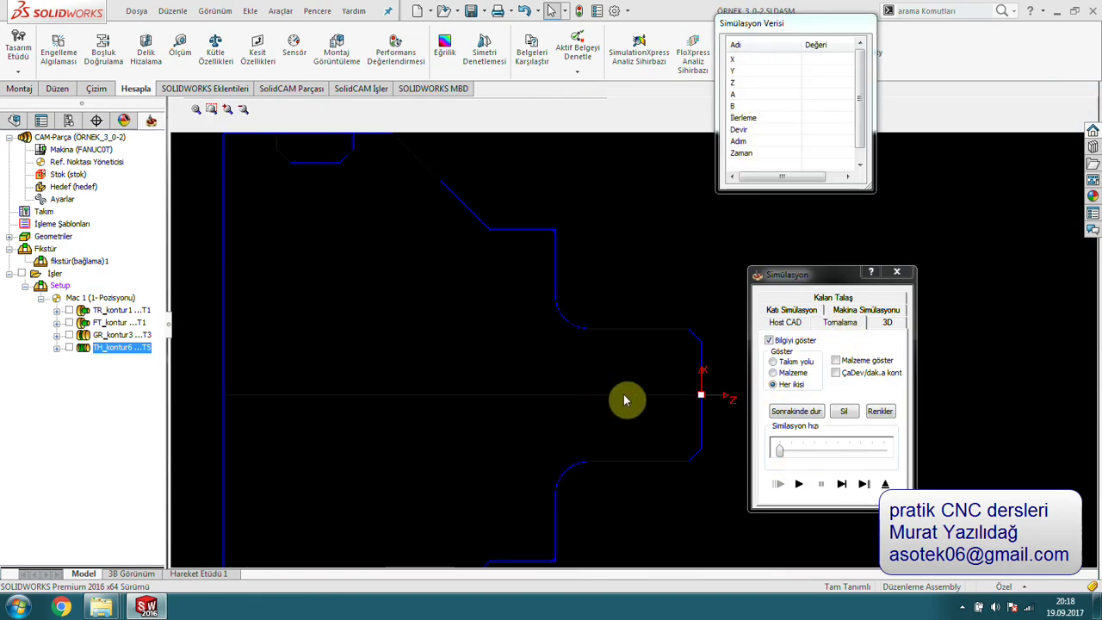
{"action": "left_click", "coordinate": [798, 484]}
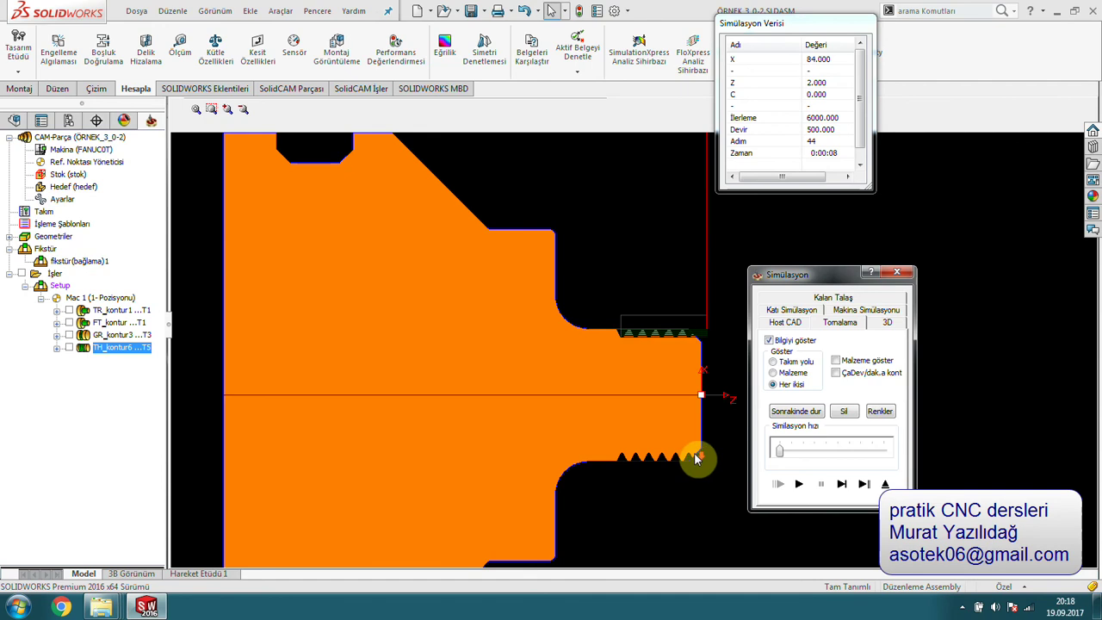
{"action": "scroll", "coordinate": [694, 452], "scroll_direction": "down", "scroll_amount": 2}
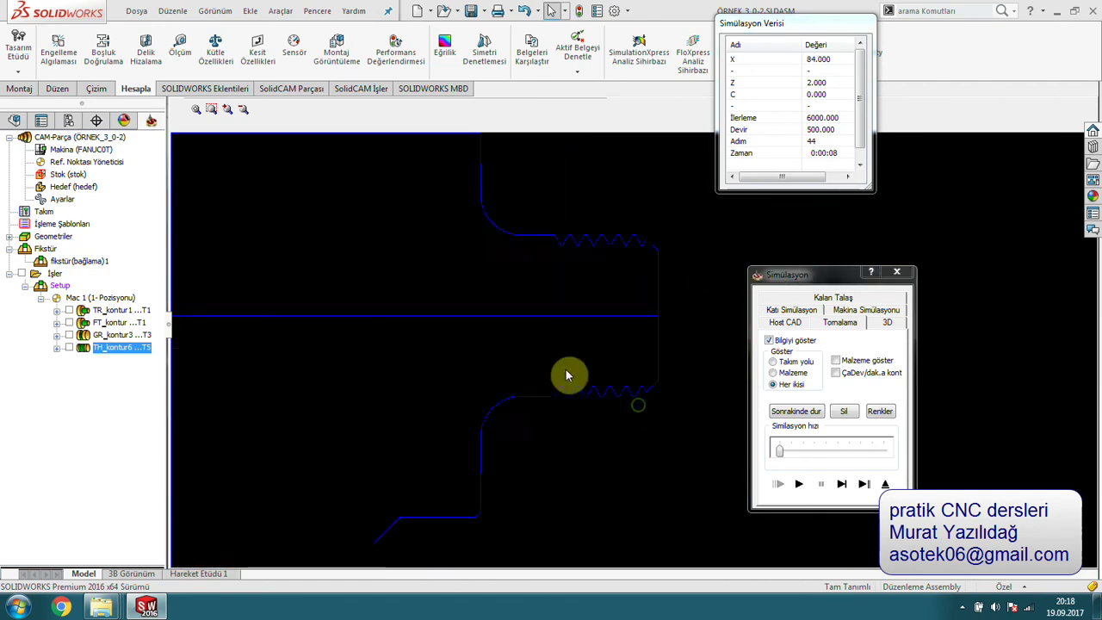
{"action": "scroll", "coordinate": [570, 386], "scroll_direction": "down", "scroll_amount": 2}
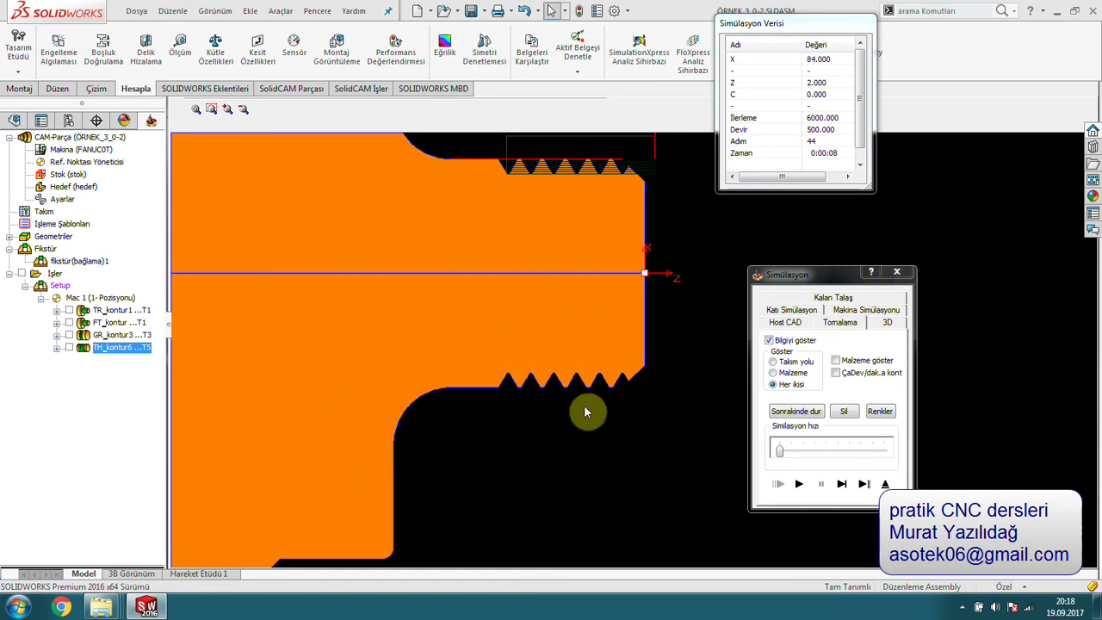
Close the simulation and re-centre the Dış Çekme dialog showing kontur6 as geometry
{"action": "left_click", "coordinate": [899, 274]}
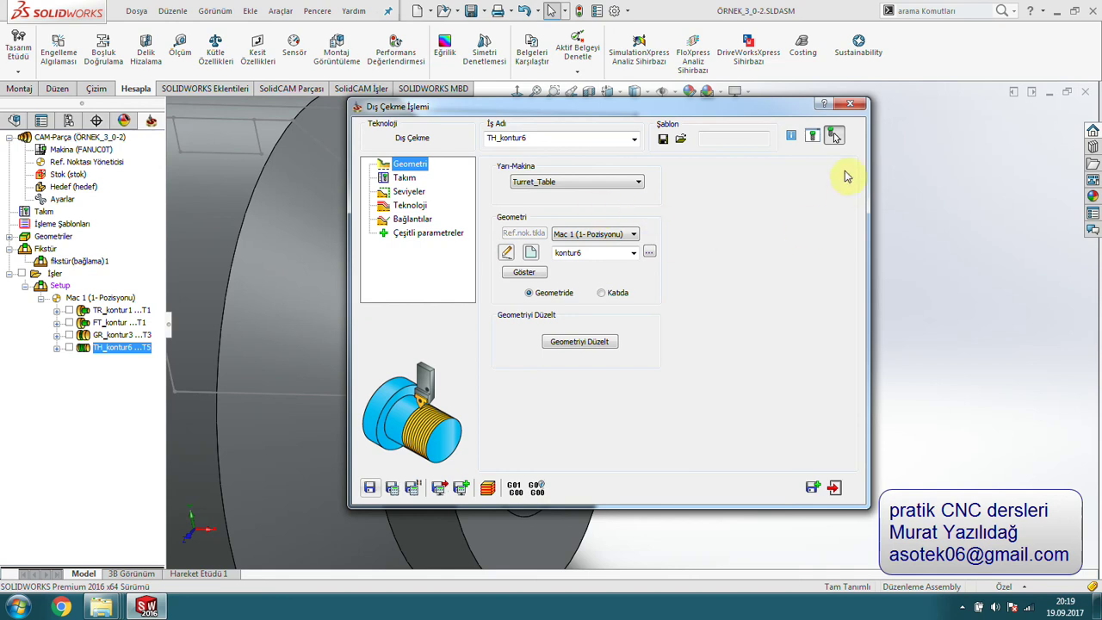
{"action": "mouse_move", "coordinate": [801, 114]}
{"action": "left_mouse_down"}
{"action": "mouse_move", "coordinate": [954, 210]}
{"action": "mouse_move", "coordinate": [449, 132]}
{"action": "left_mouse_up"}
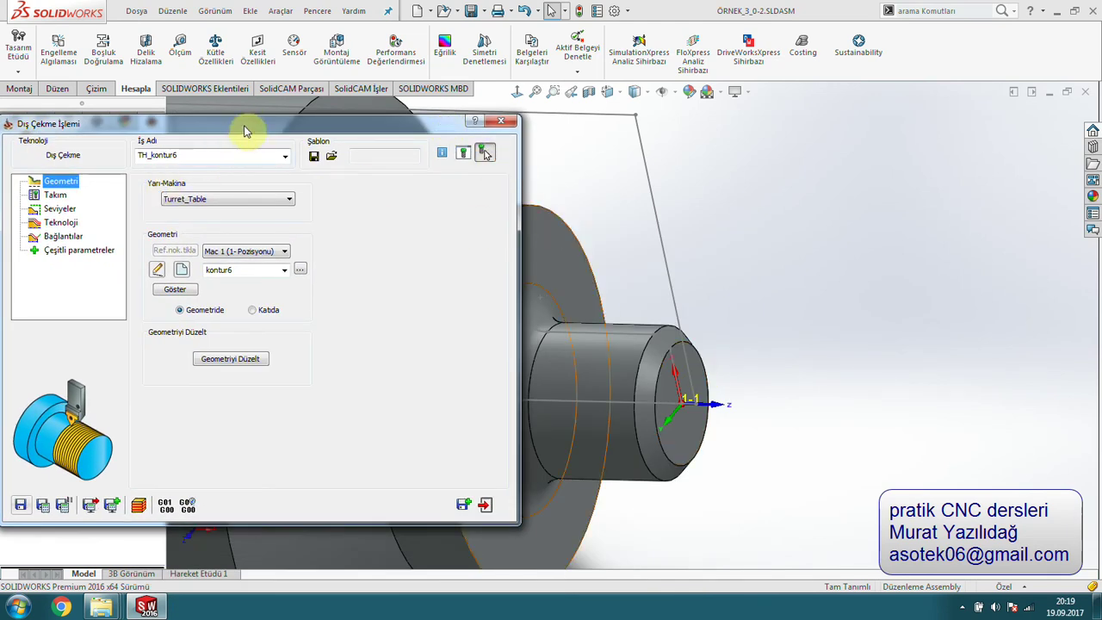
{"action": "left_click_drag", "start_coordinate": [245, 129], "coordinate": [593, 145]}
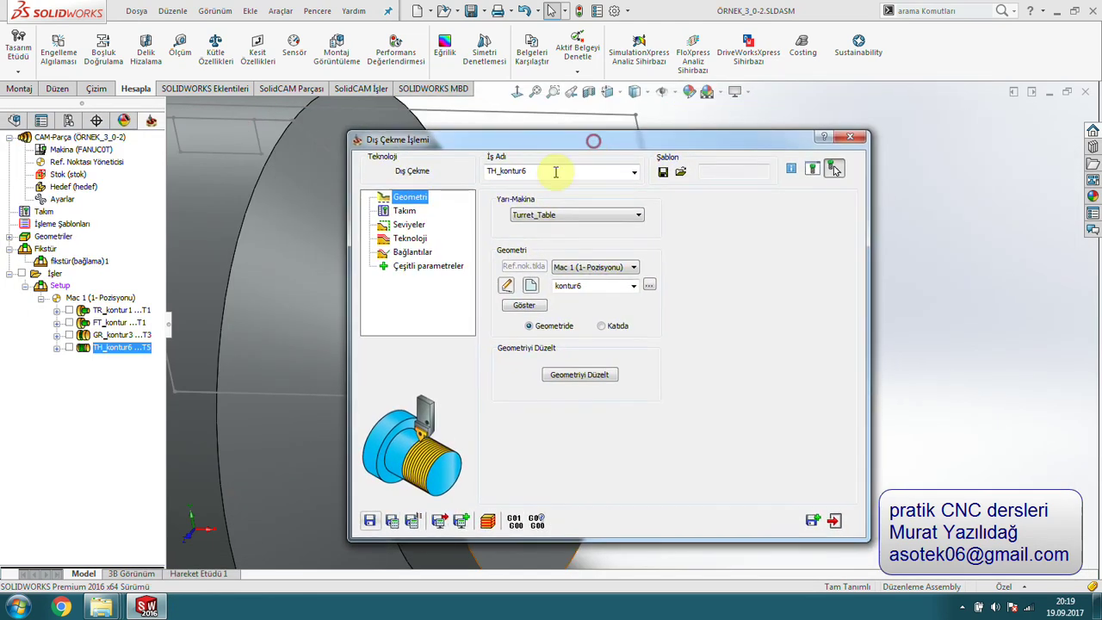